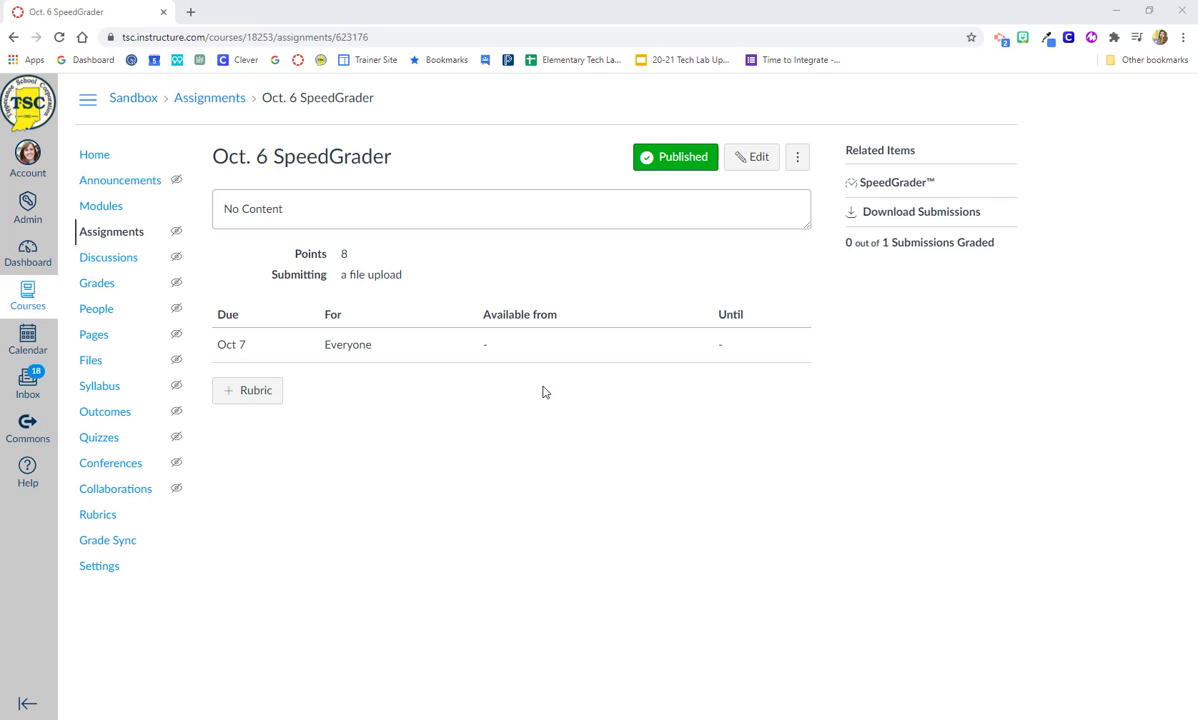
Open the Oct. 6 assignment in SpeedGrader and browse the student list without switching students
click(889, 186)
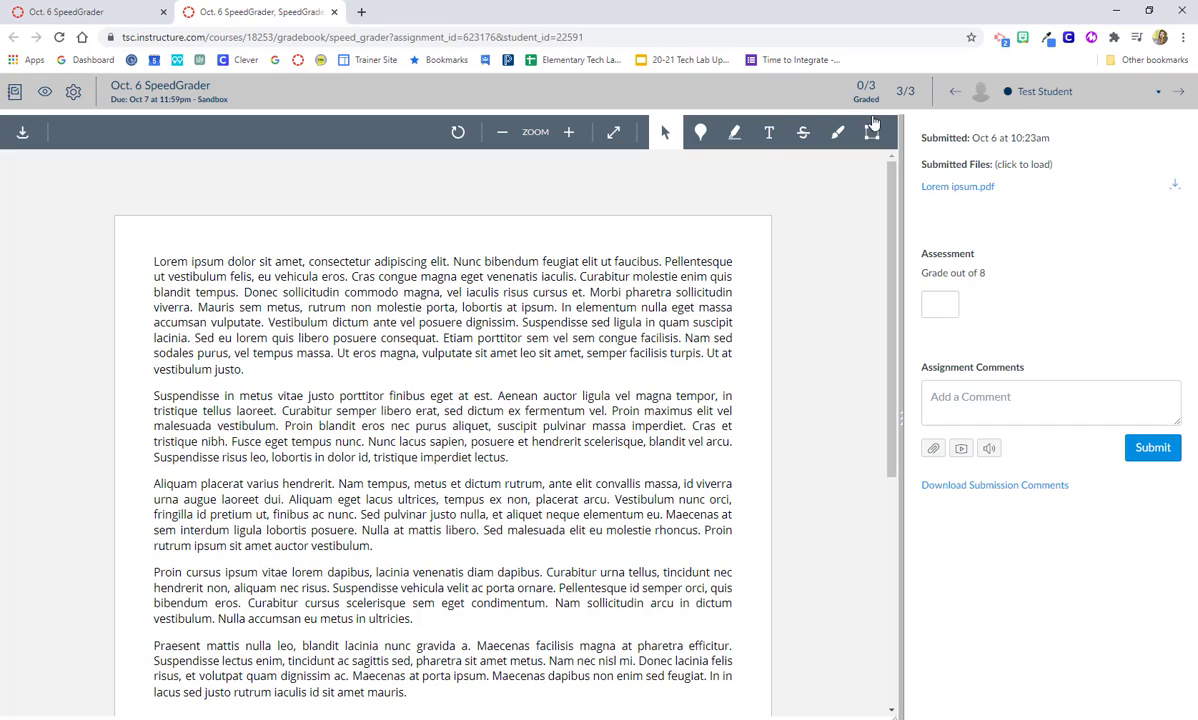
click(1045, 91)
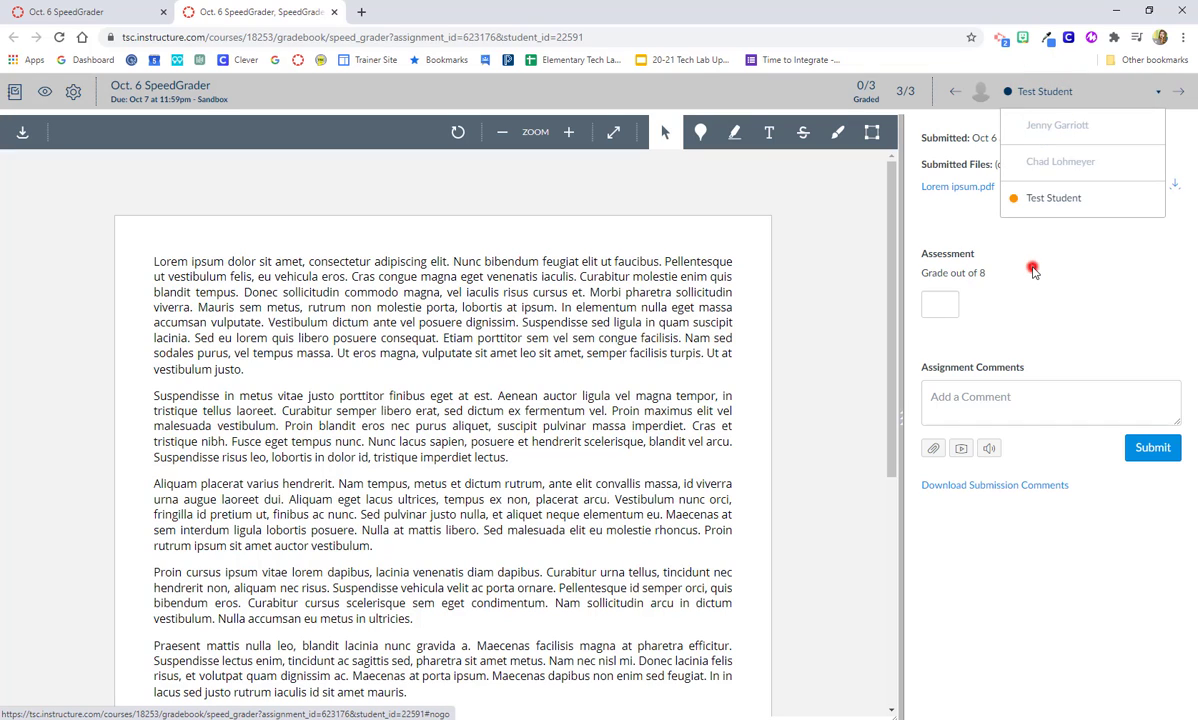
click(966, 250)
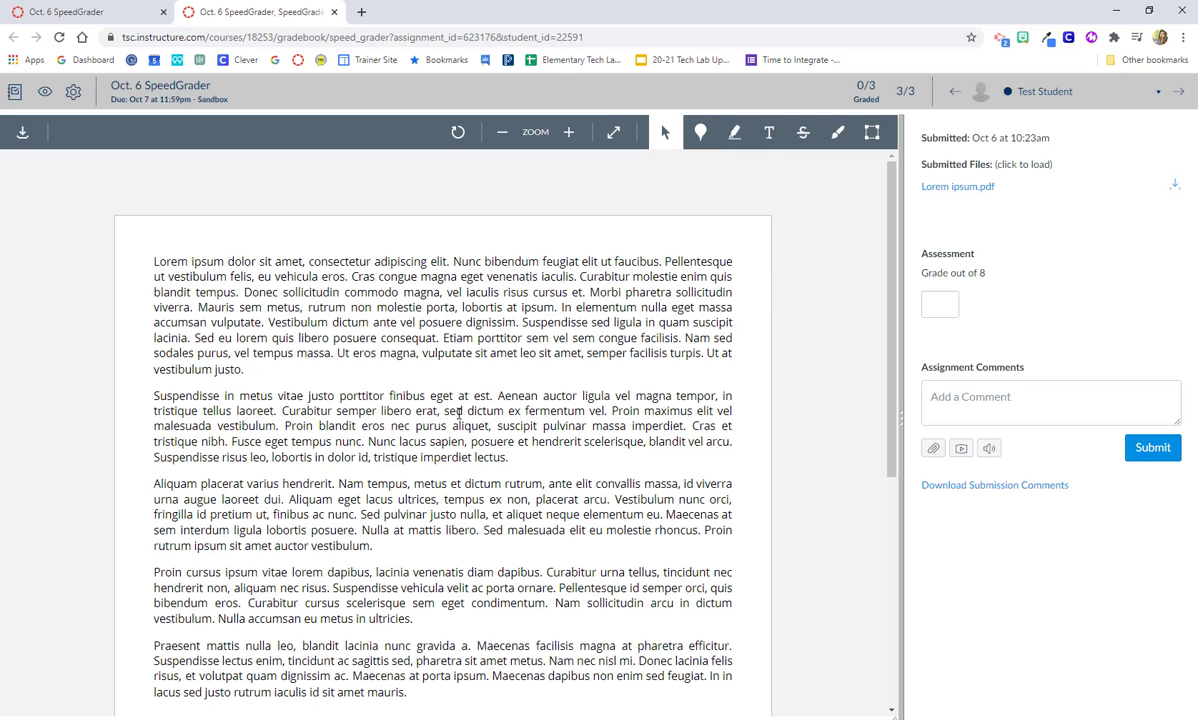
Pin point comments 'Here's my comment' at paragraph two's start and 'Review' in the last paragraph
scroll(459, 413, down, 3)
scroll(459, 413, up, 4)
click(701, 140)
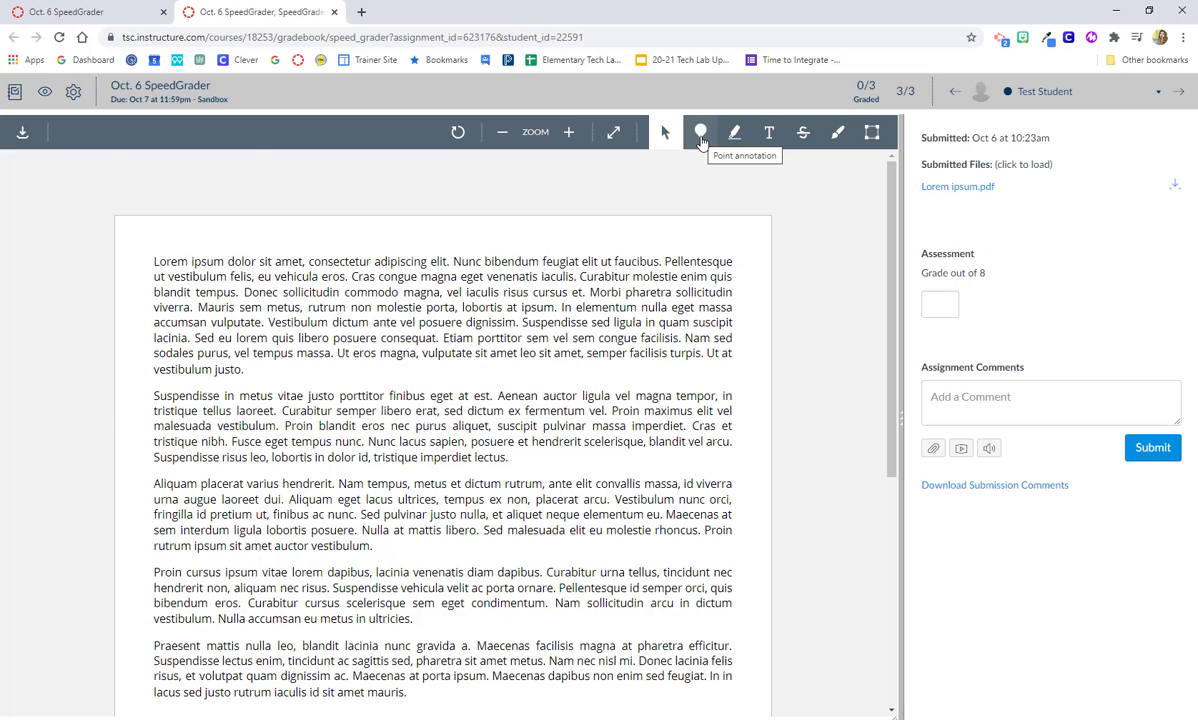
click(701, 139)
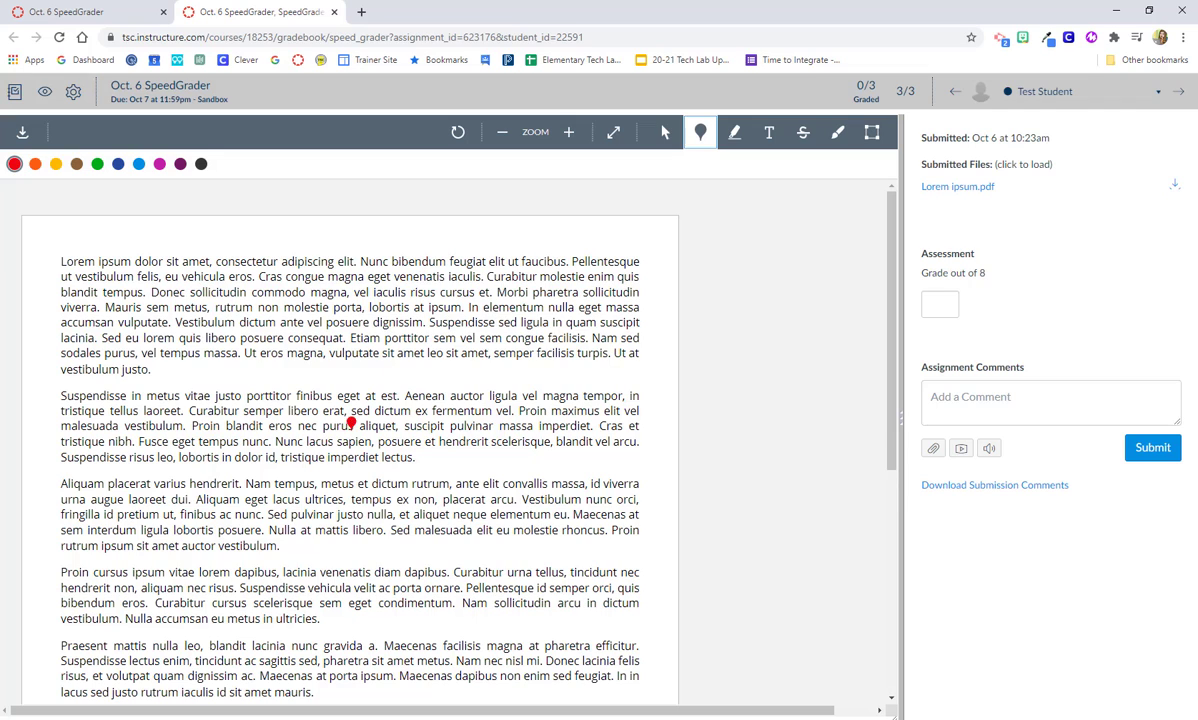
click(73, 385)
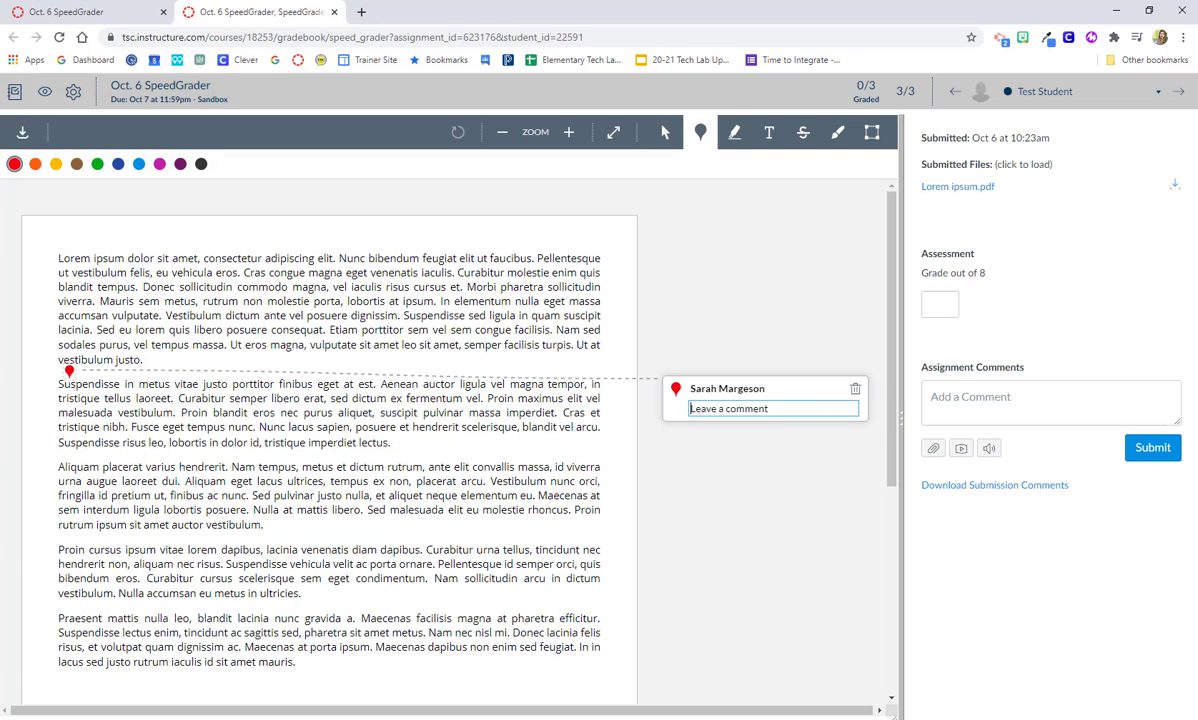
text(Here's my comment)
click(384, 607)
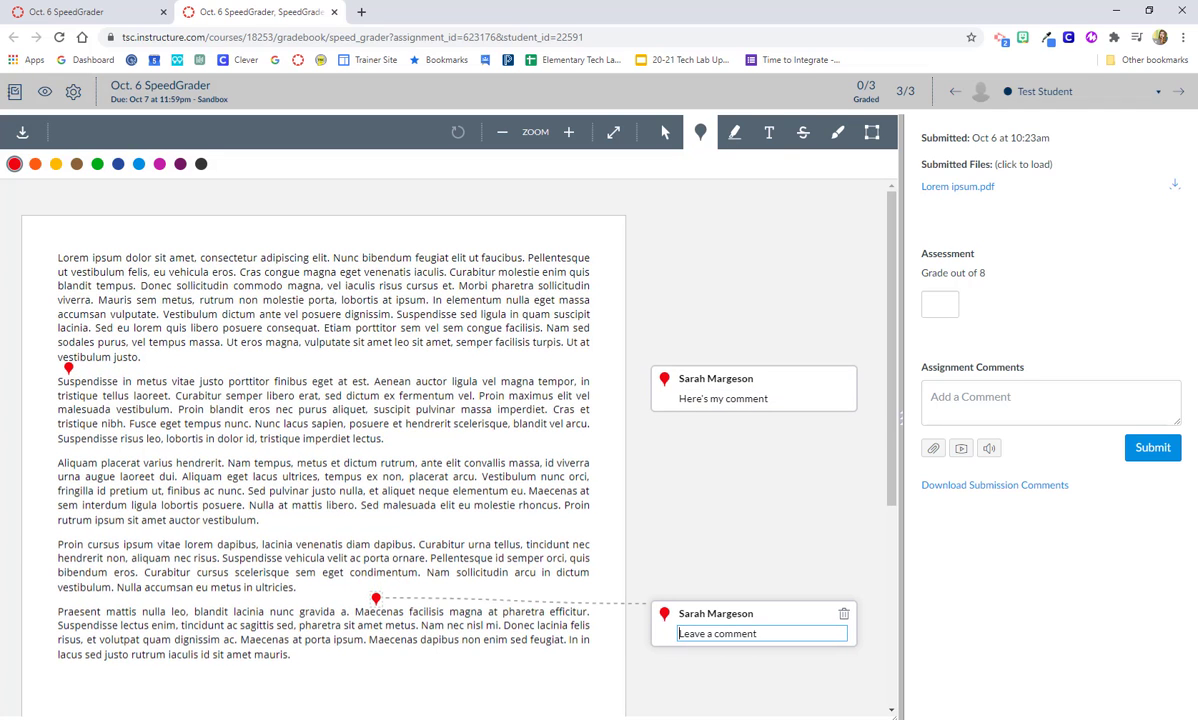
text(Review)
Turn the Review pin green and pin a green 'Great idea' comment above 'amet' in line one
click(98, 166)
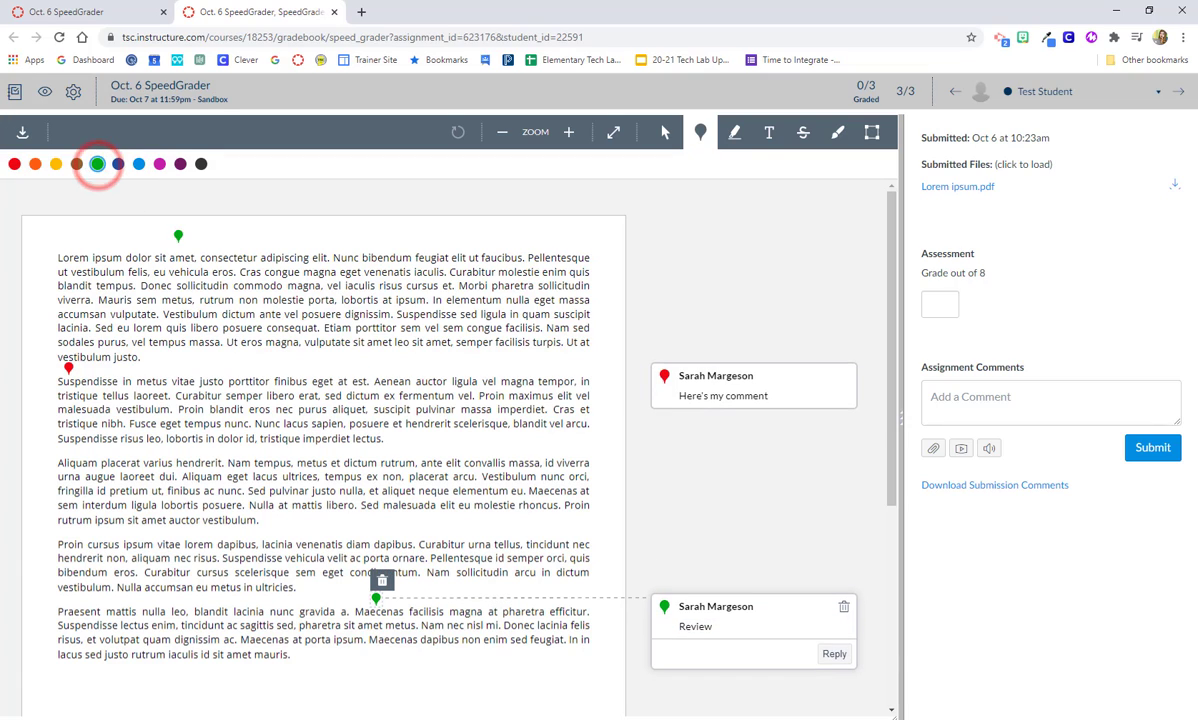
click(178, 244)
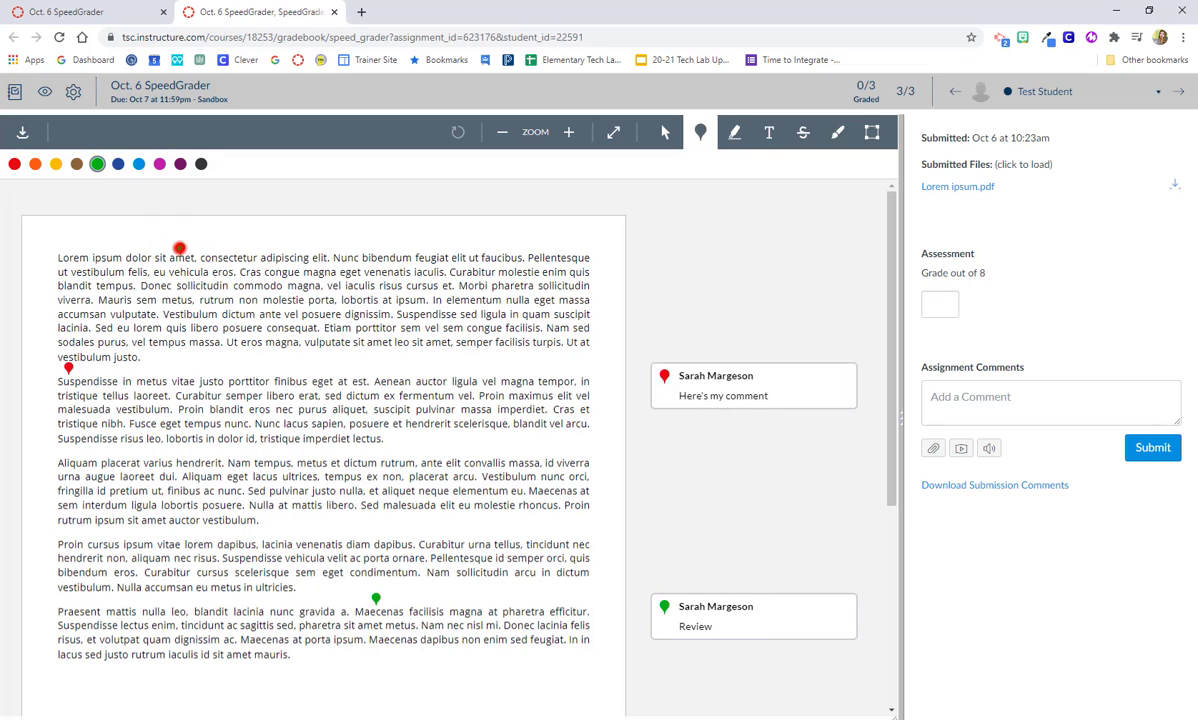
click(179, 246)
text(Great idea)
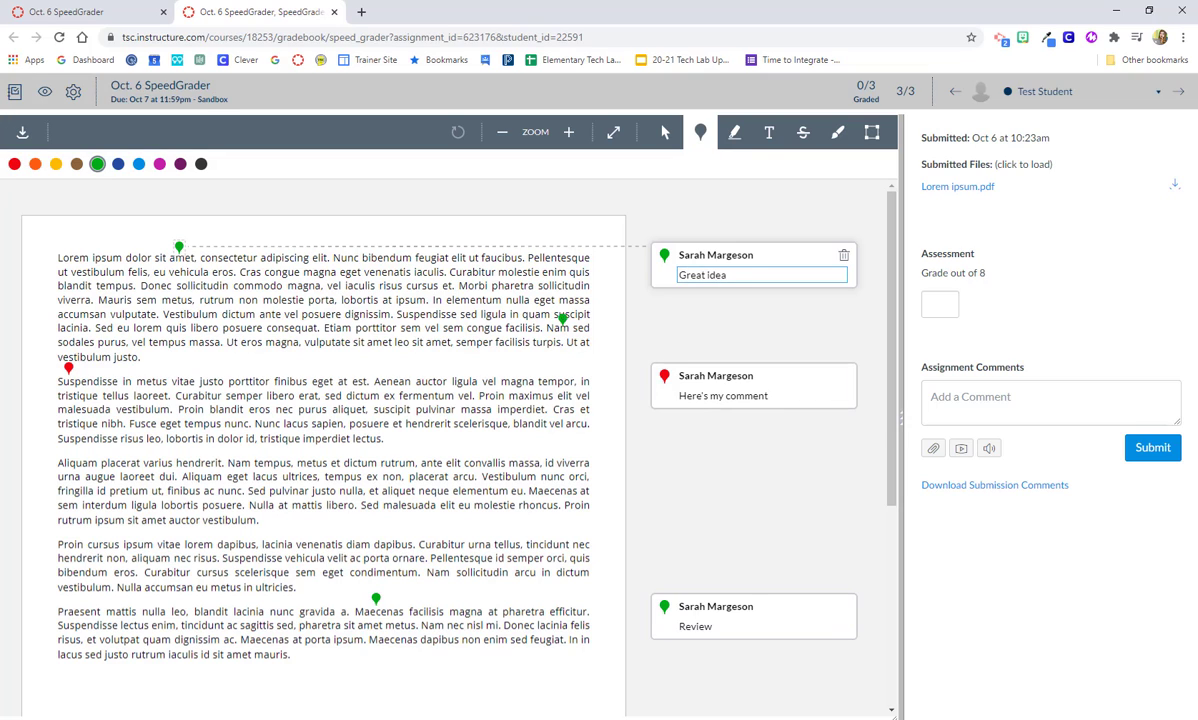
click(710, 326)
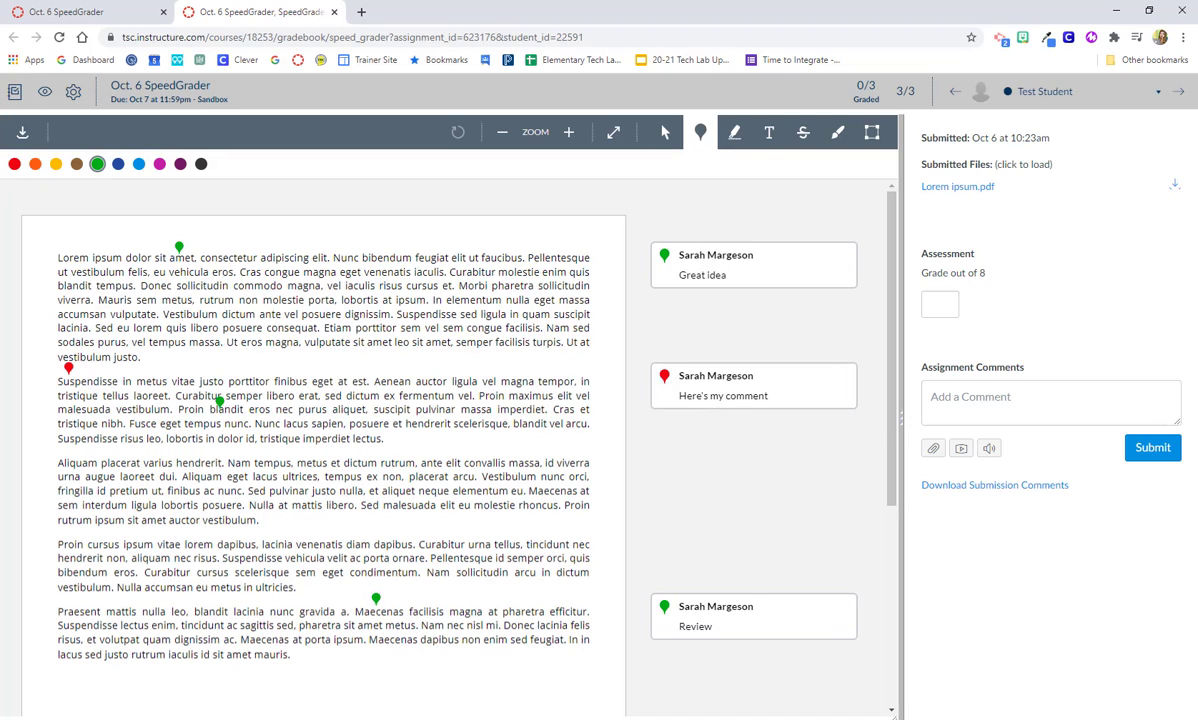
Highlight 'Ut eros magna… semper facilisis turpis.' in yellow with the comment 'highlighting comment'
click(735, 134)
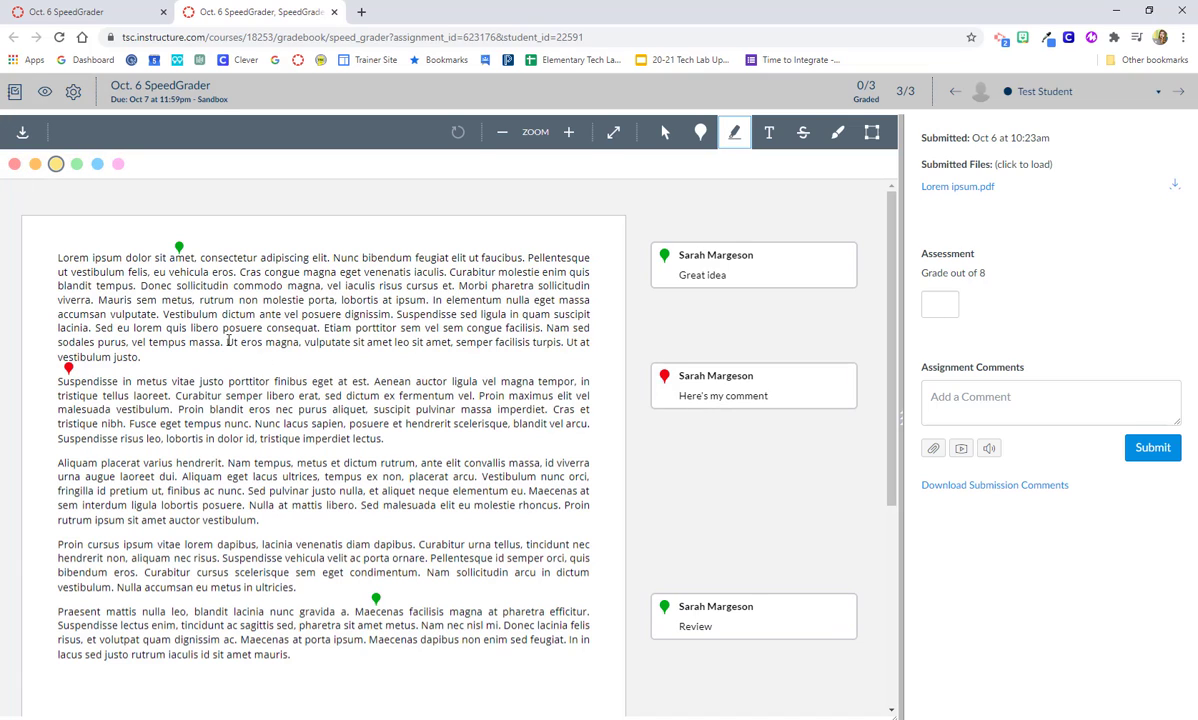
drag(228, 342, 567, 342)
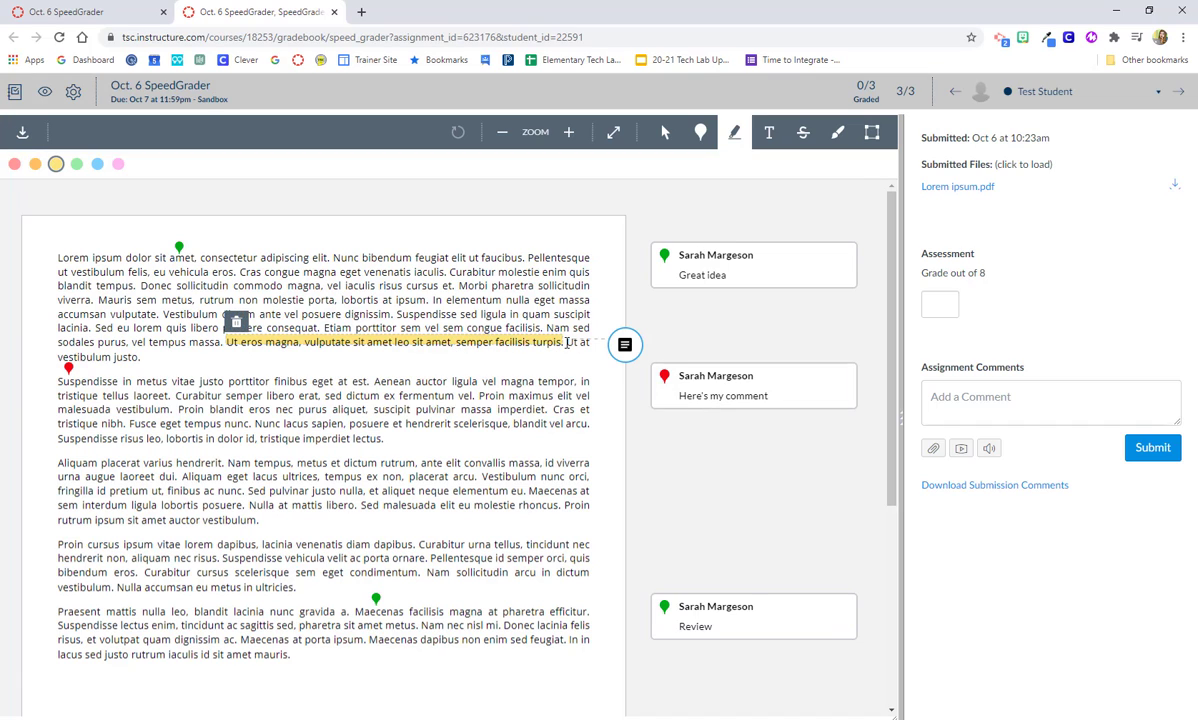
click(625, 346)
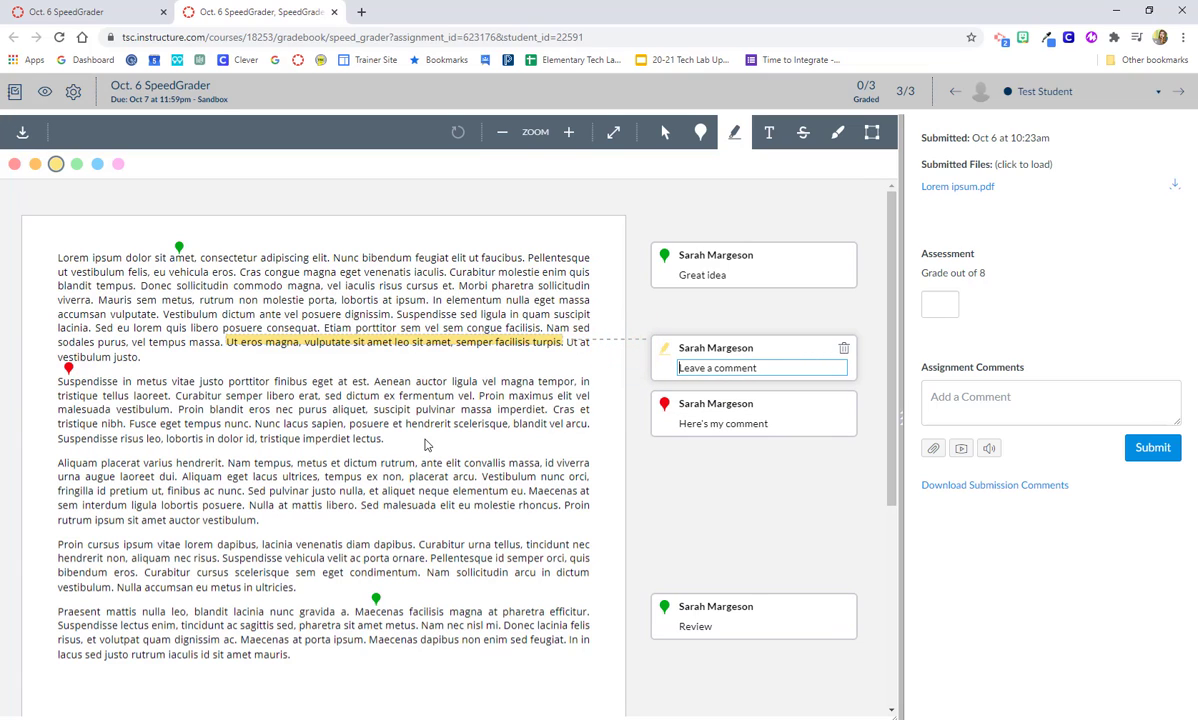
text(highlighting comment)
click(599, 447)
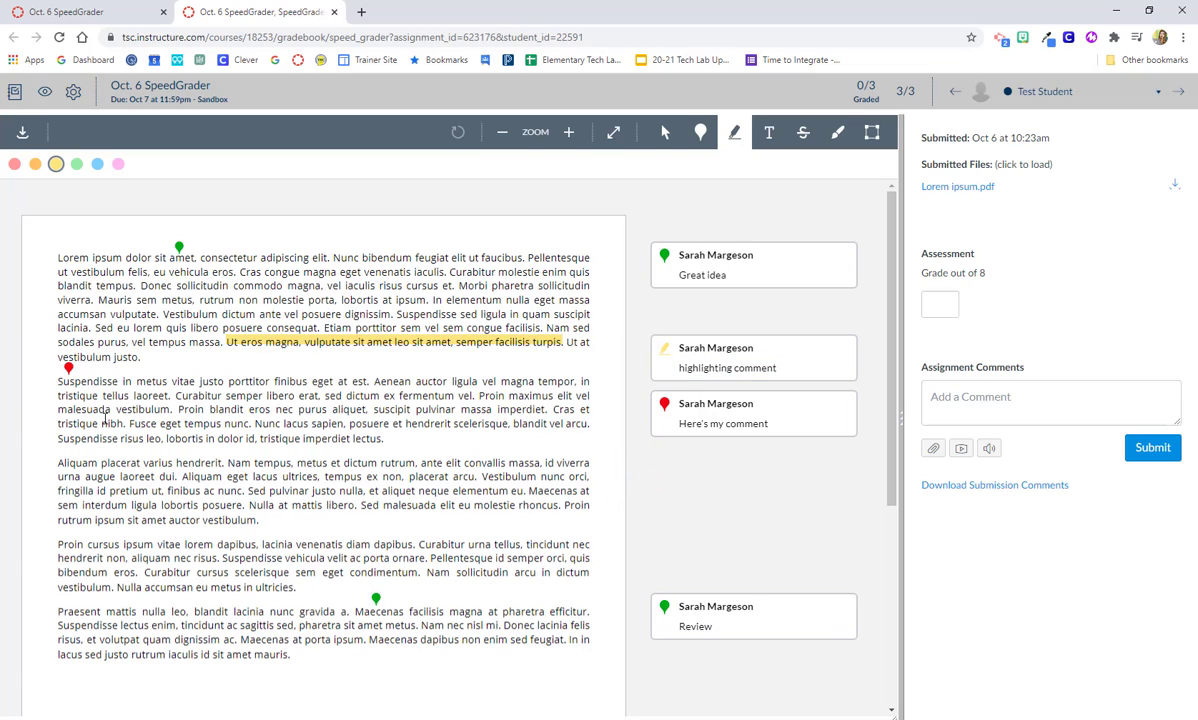
Inspect the existing pin comments unchanged, then choose the Text annotation tool
click(68, 368)
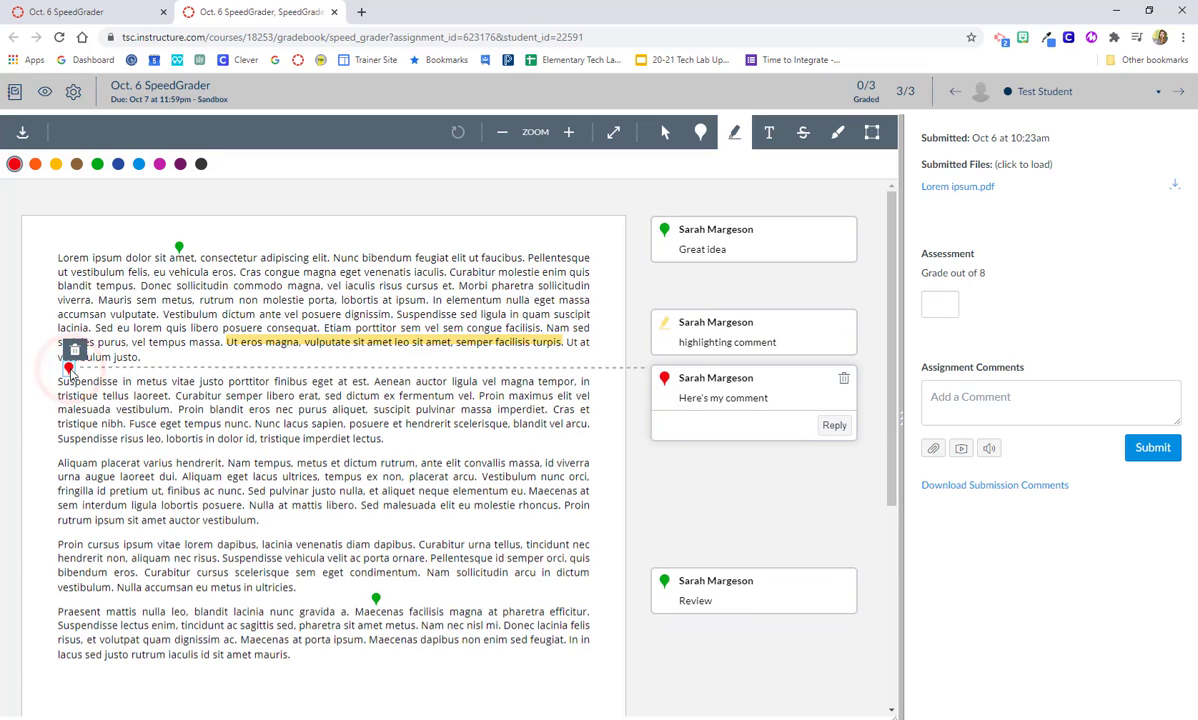
click(178, 247)
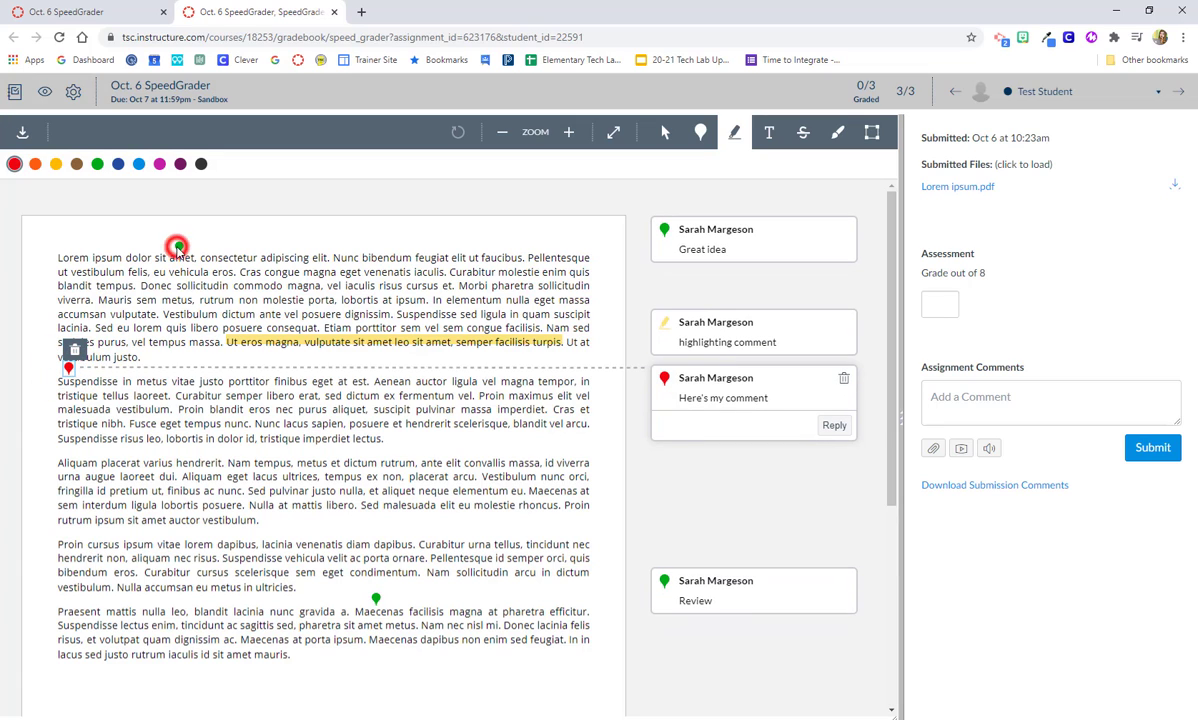
click(181, 250)
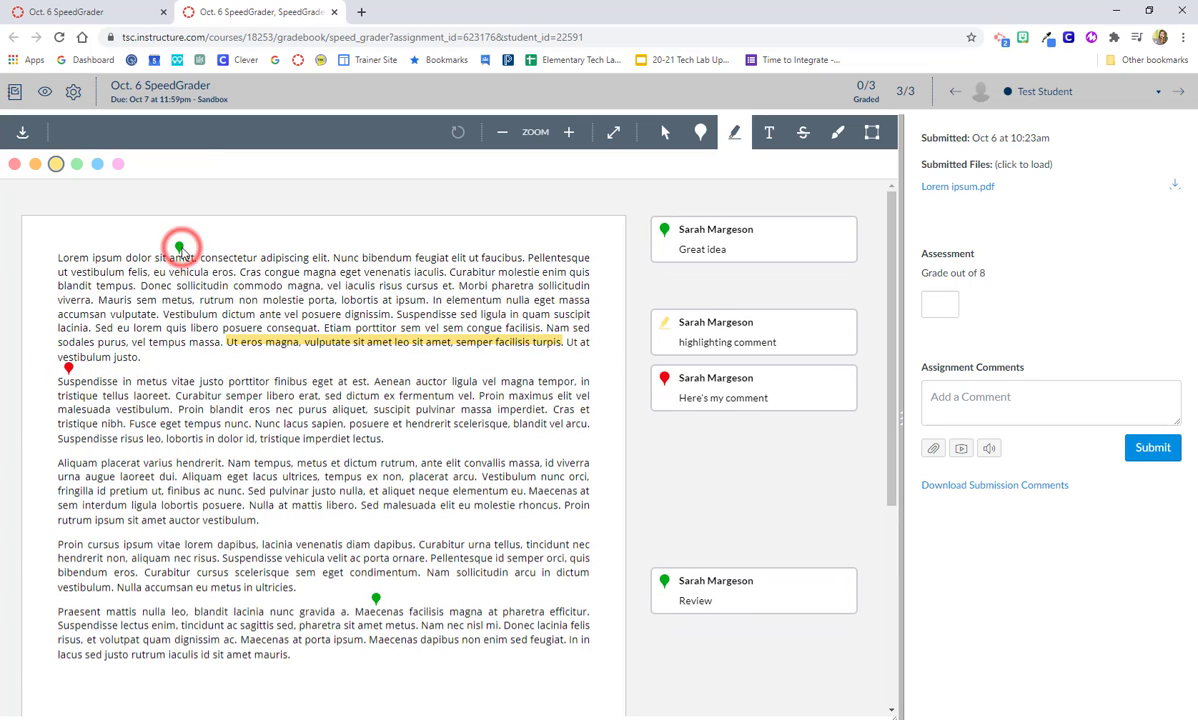
click(263, 342)
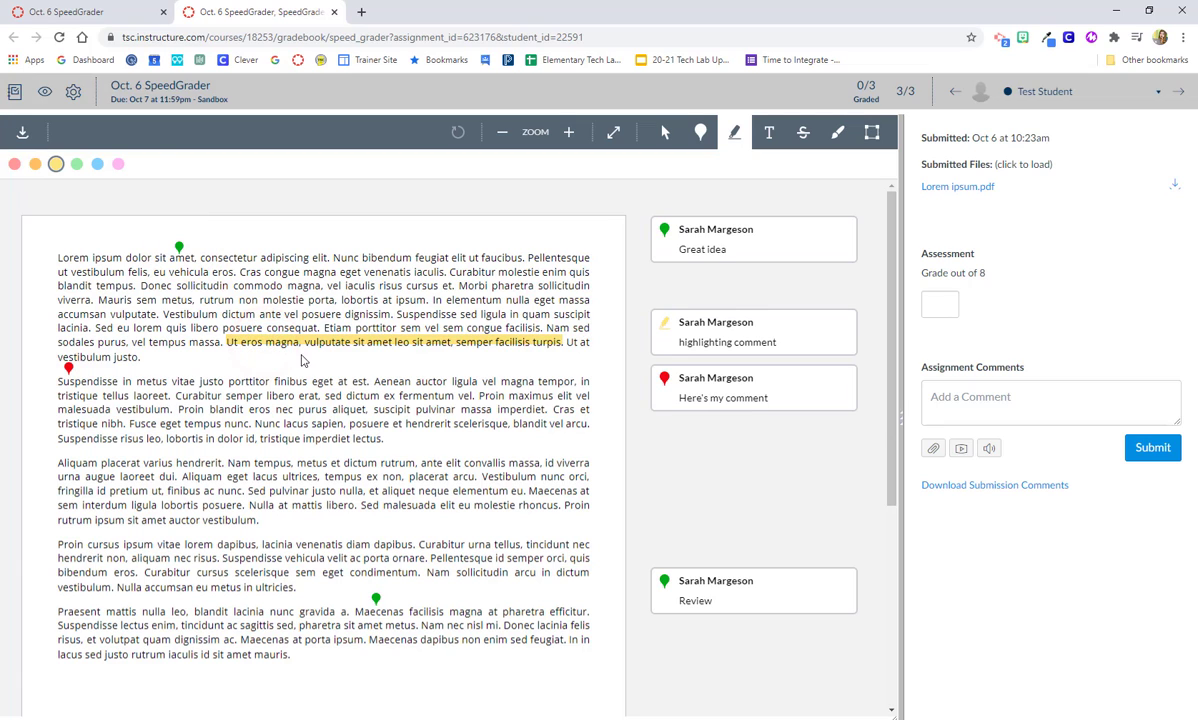
click(679, 222)
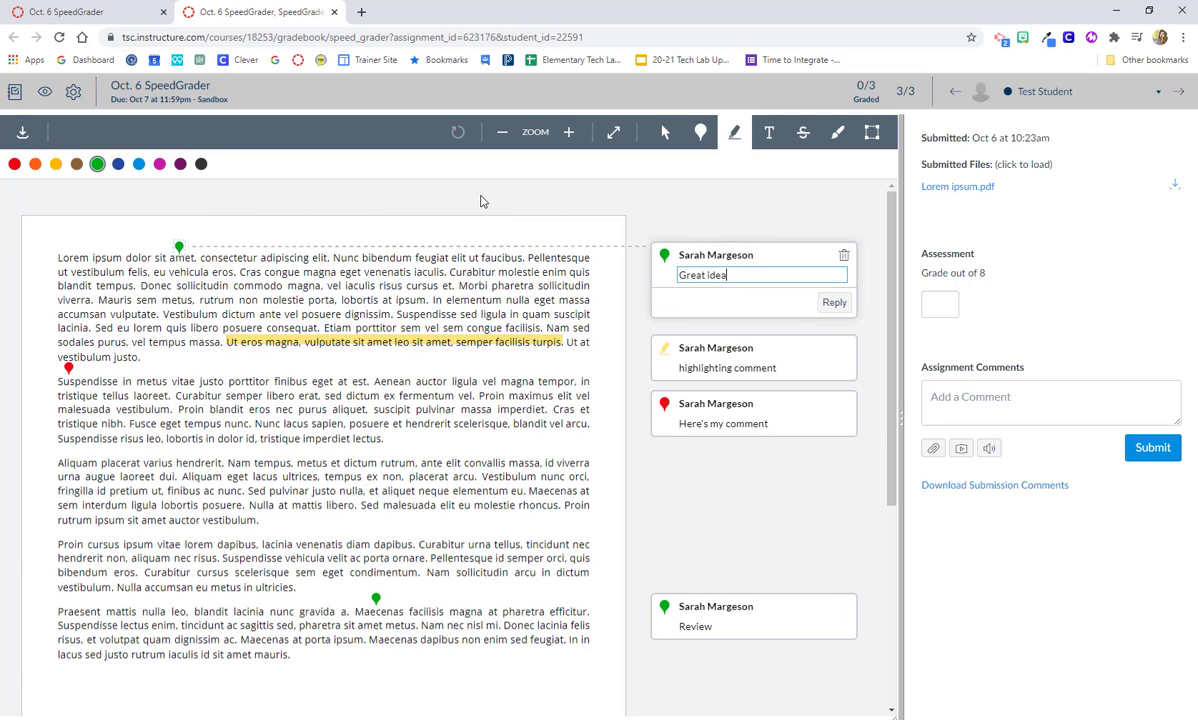
click(669, 209)
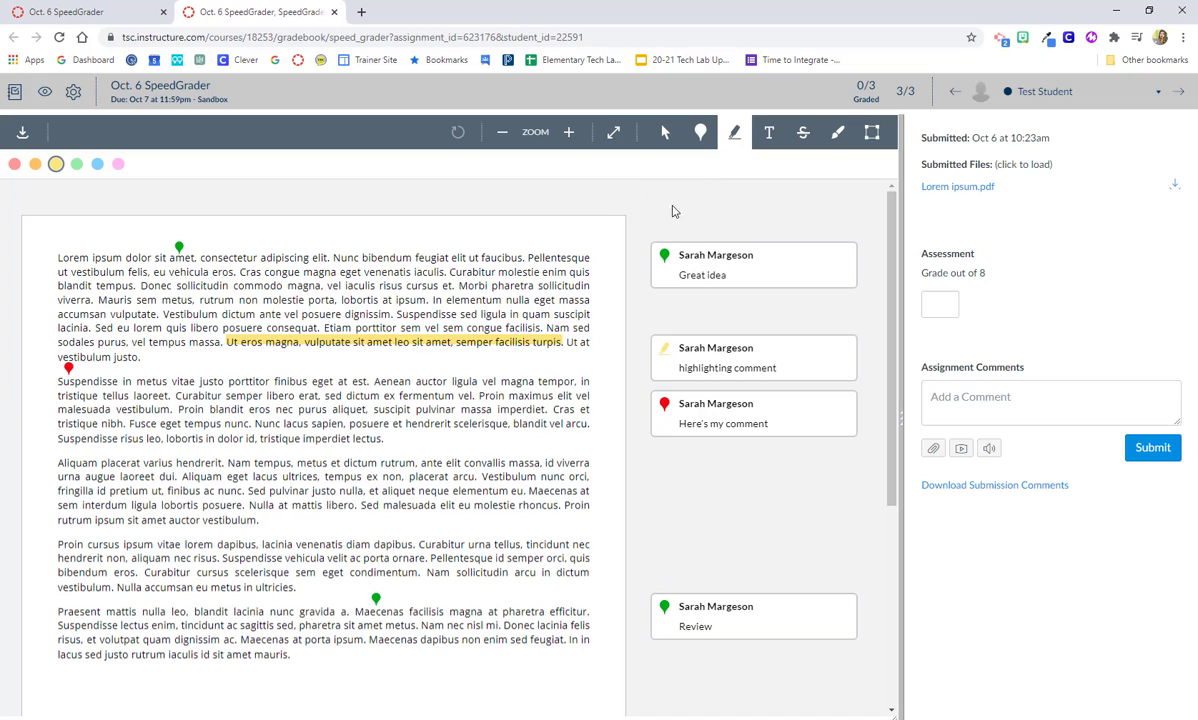
click(772, 134)
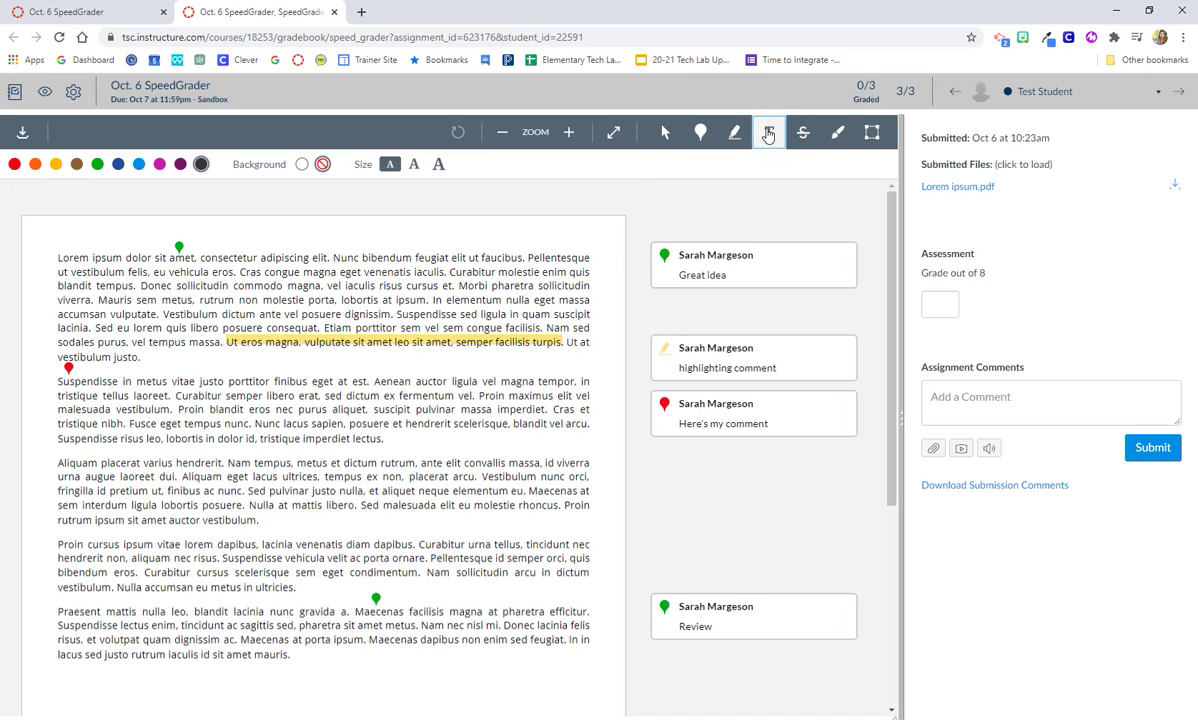
Add 'NAME' in the largest text size on the first line near feugiat
click(437, 165)
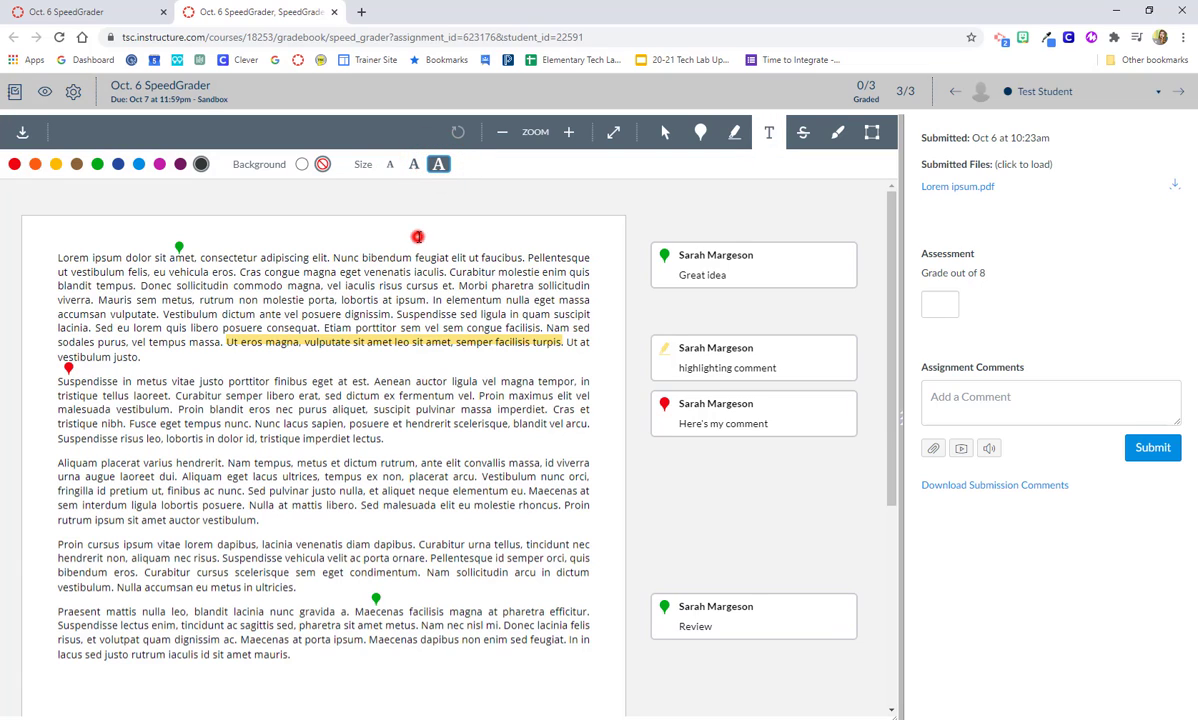
click(418, 237)
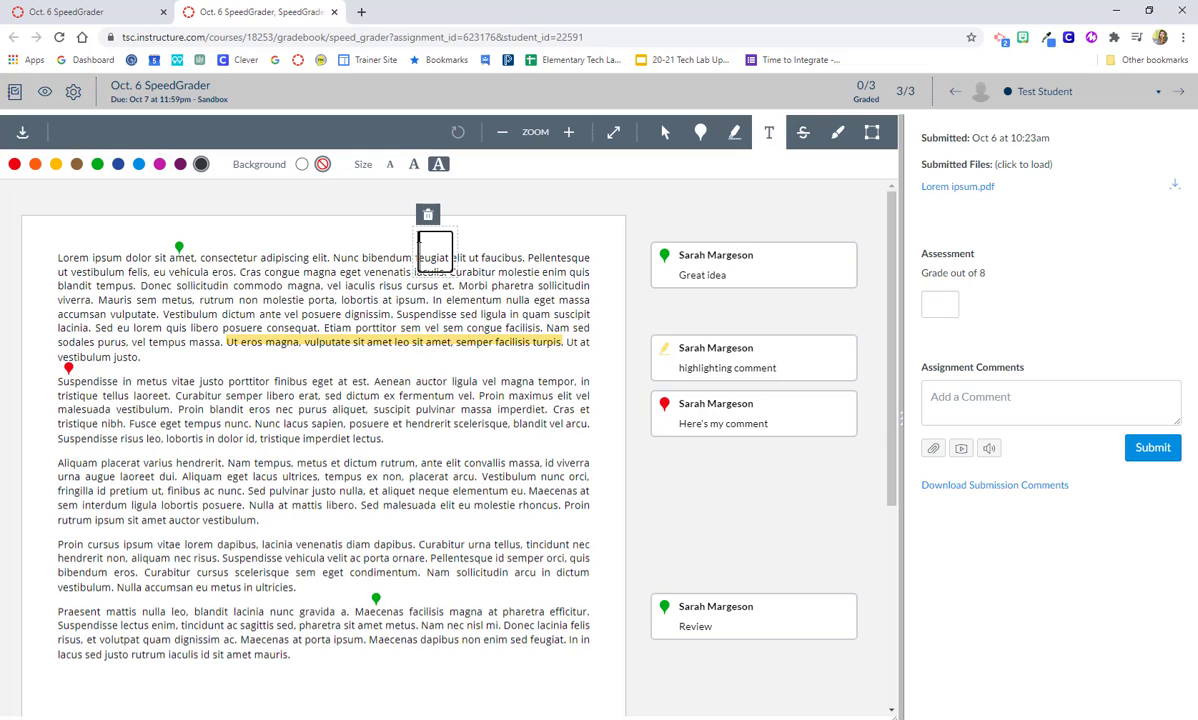
text(NAME)
Colour the NAME text red with a white background and deselect it
double_click(430, 238)
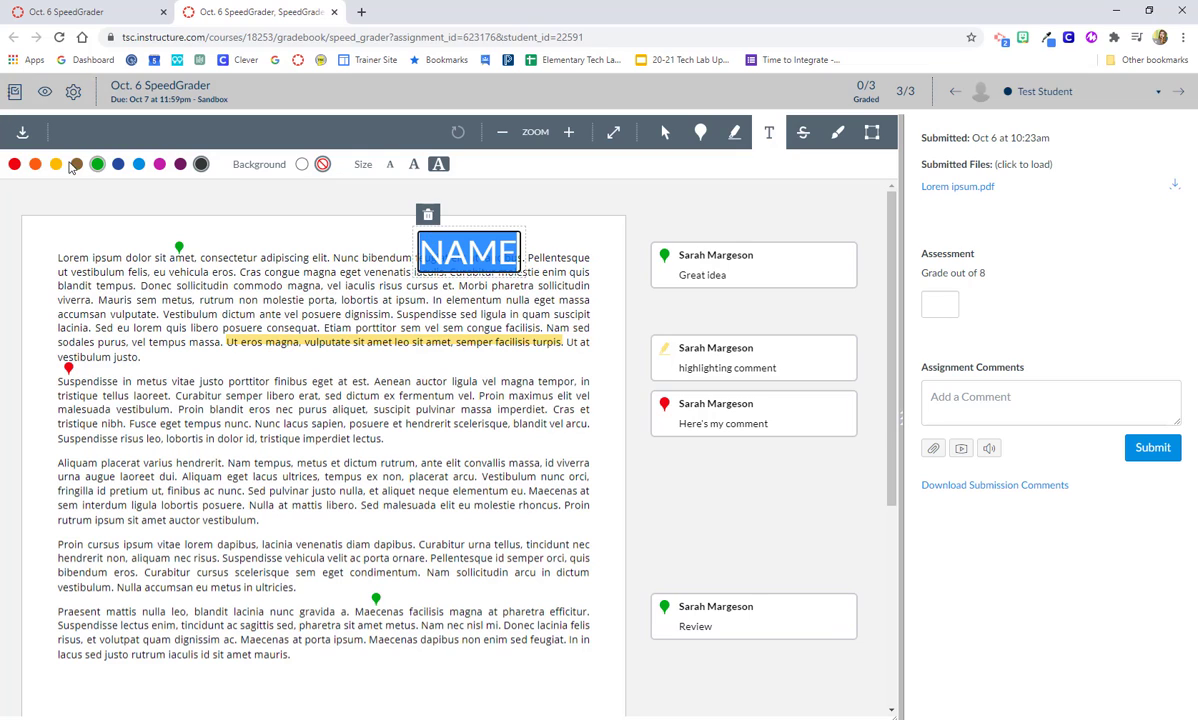
click(17, 168)
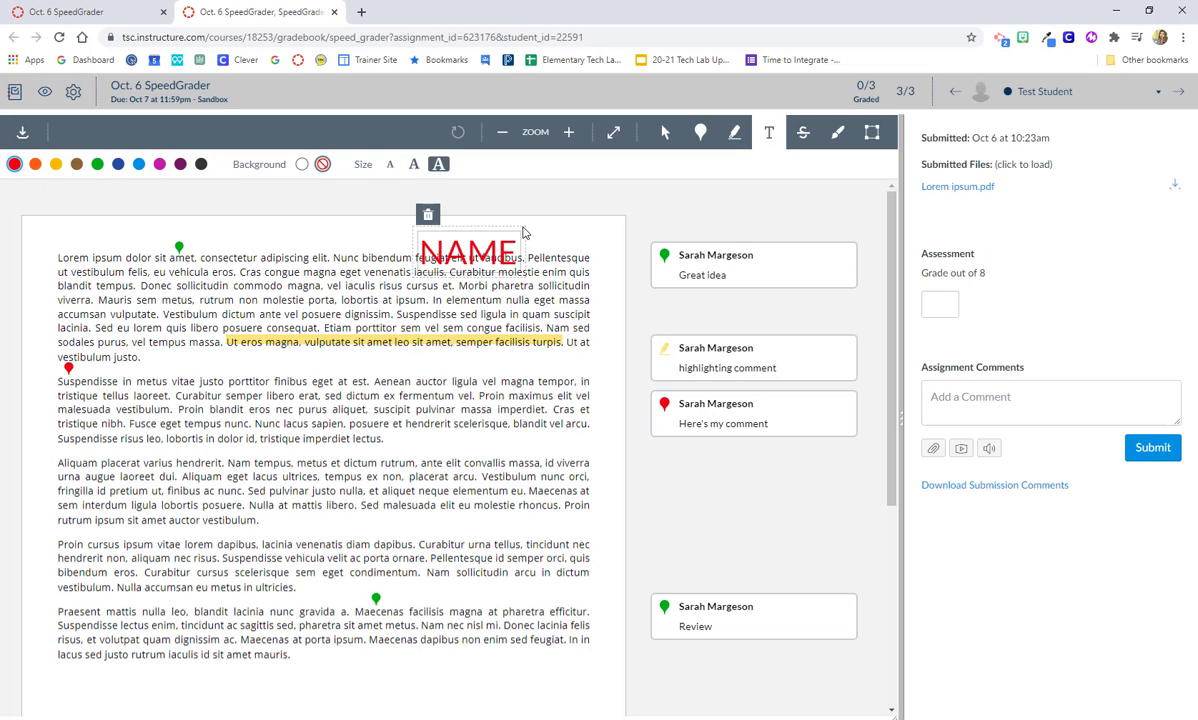
click(301, 166)
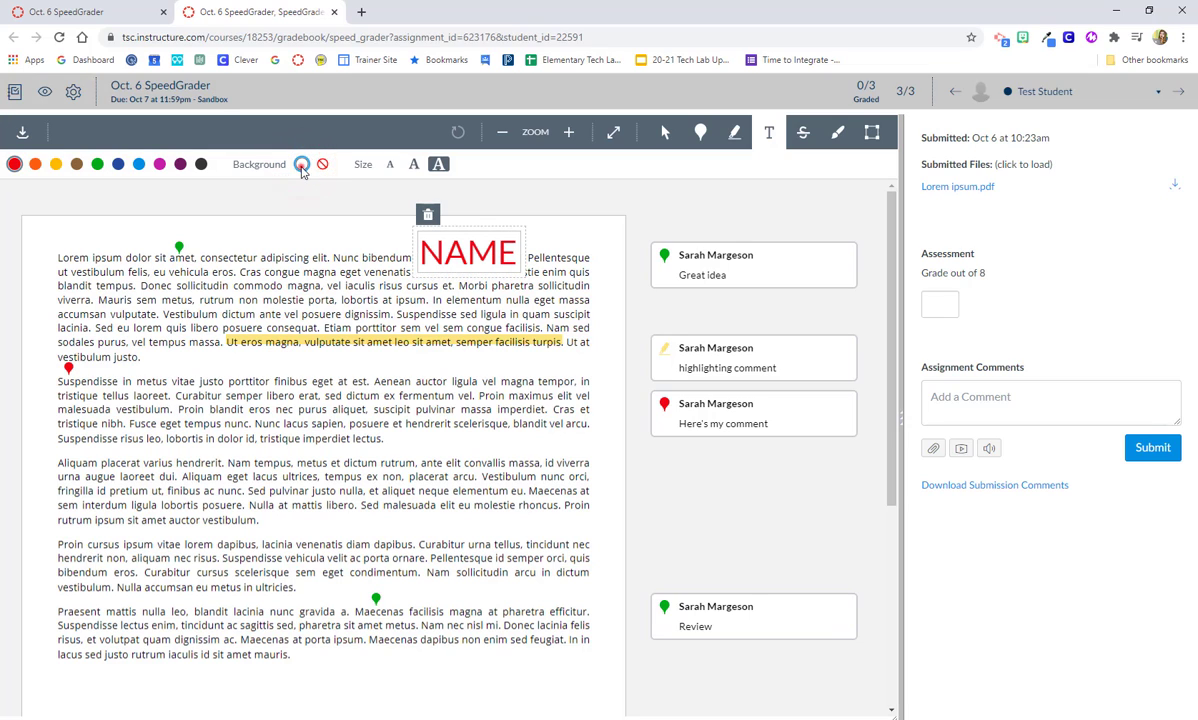
double_click(493, 228)
click(521, 197)
click(563, 287)
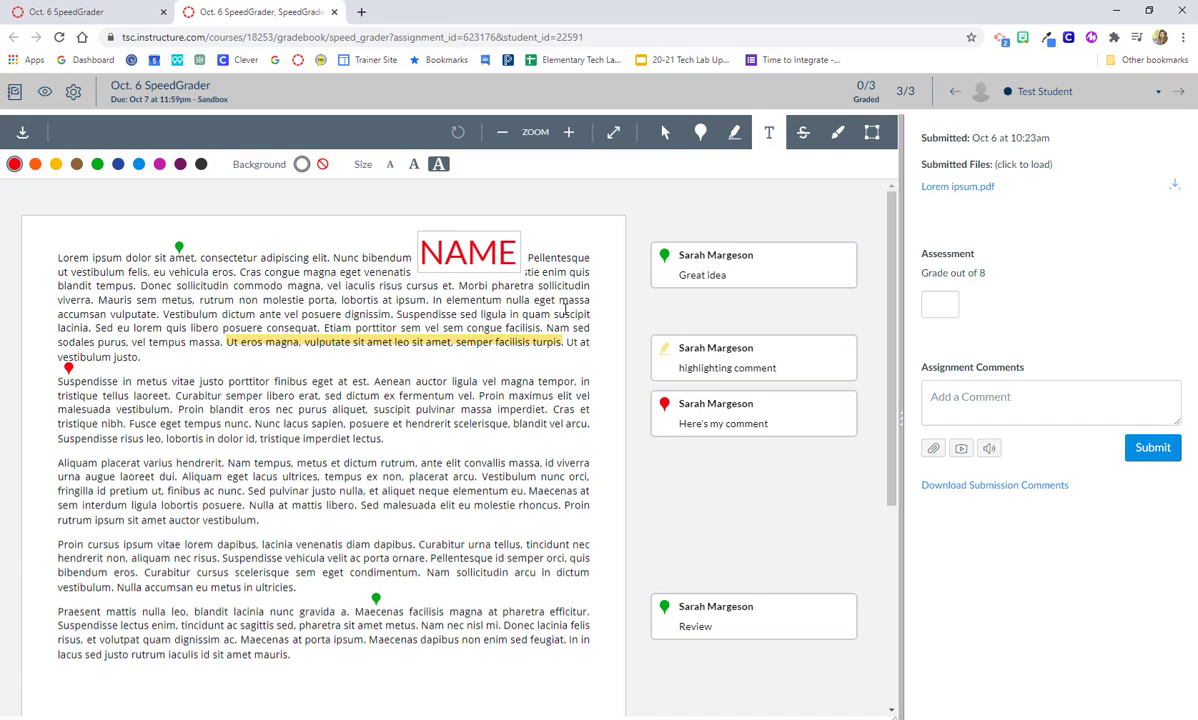
Strike out the 'Nam tempus, metus et dictum rutrum…' sentence in the third paragraph
click(802, 137)
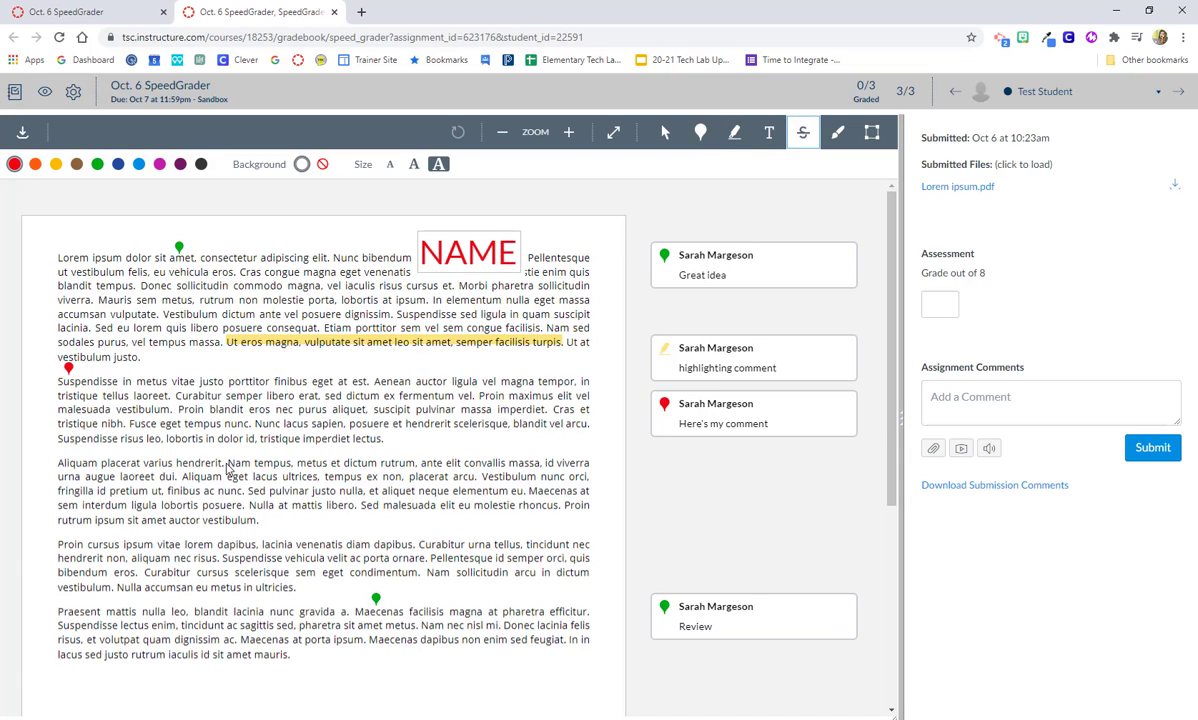
mouse_move(228, 463)
mouse_down()
mouse_move(538, 466)
mouse_move(538, 477)
mouse_up()
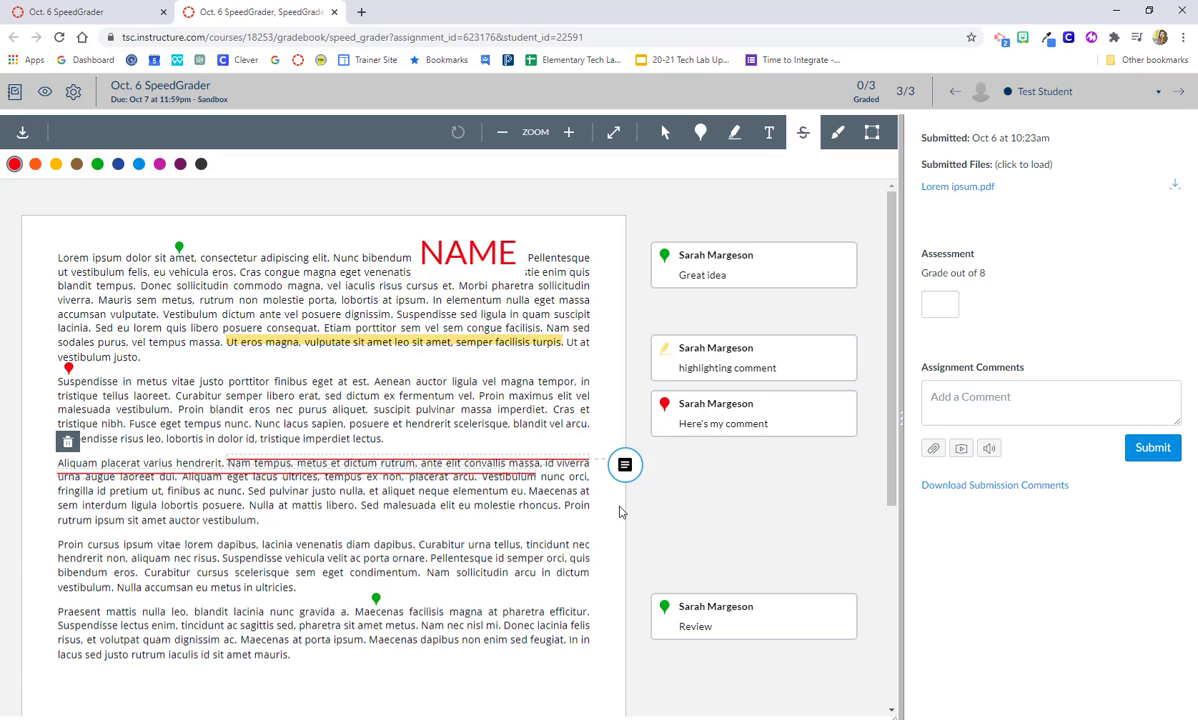
Draw a medium-width blue freehand circle around words in the fourth paragraph
click(841, 142)
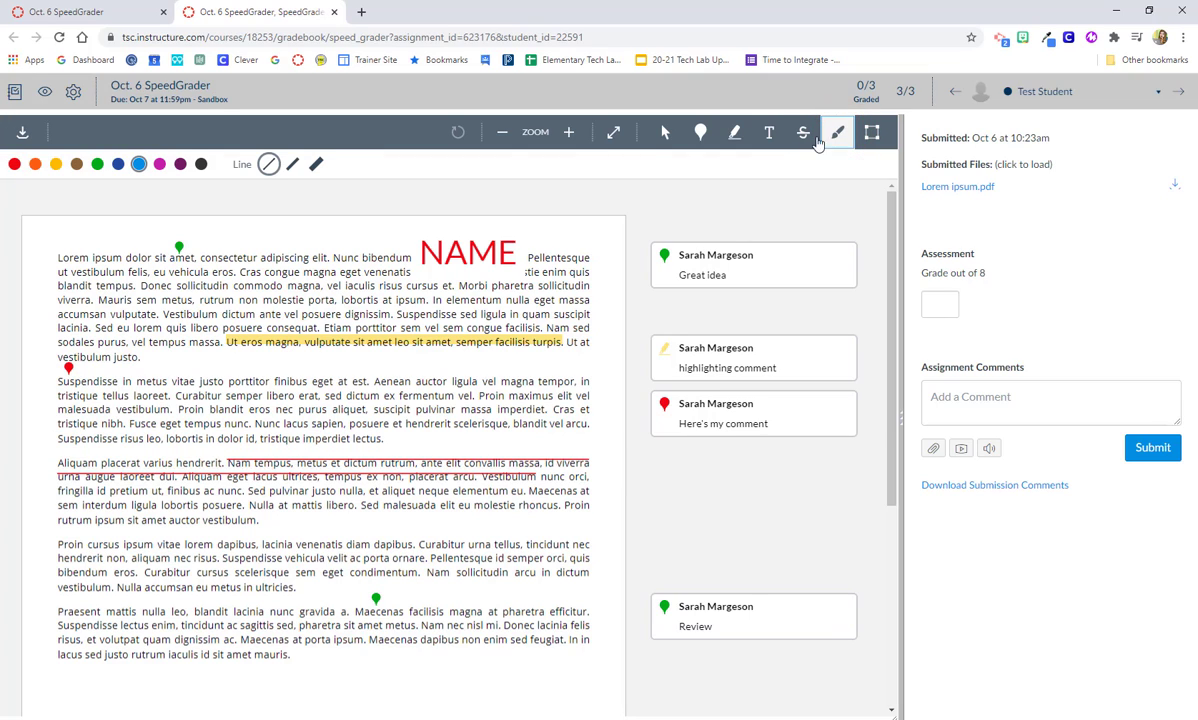
click(292, 164)
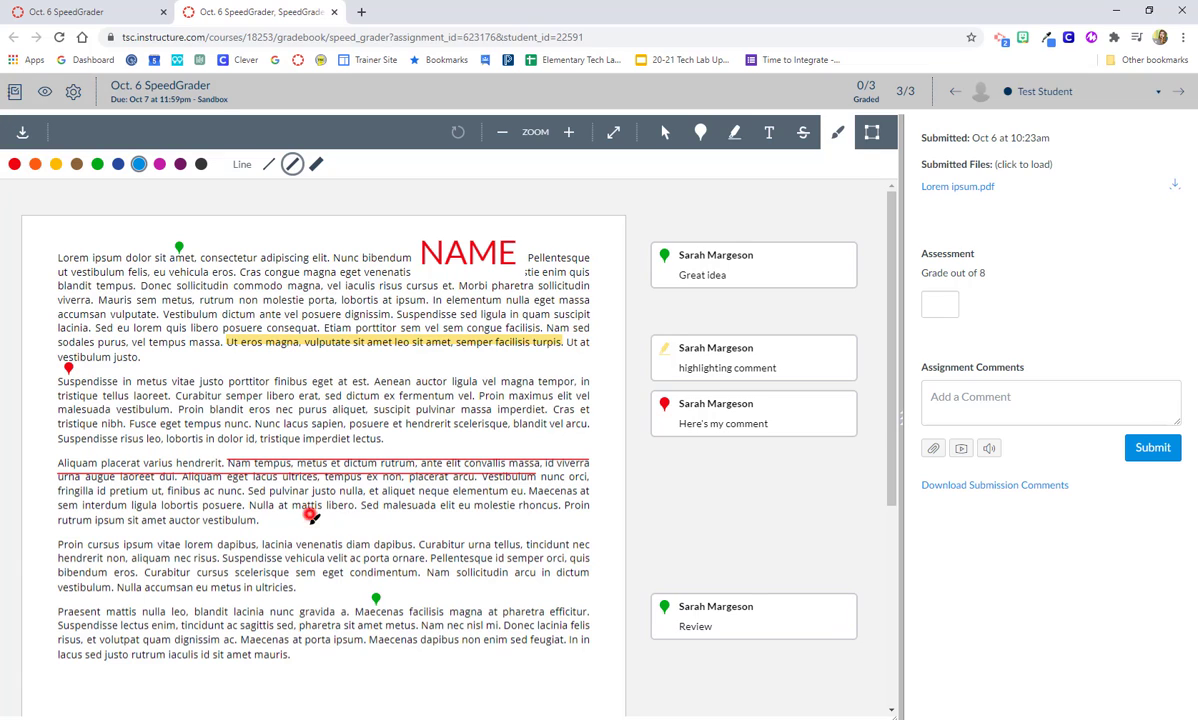
mouse_move(310, 518)
mouse_down()
mouse_move(252, 538)
mouse_move(292, 566)
mouse_move(330, 526)
mouse_up()
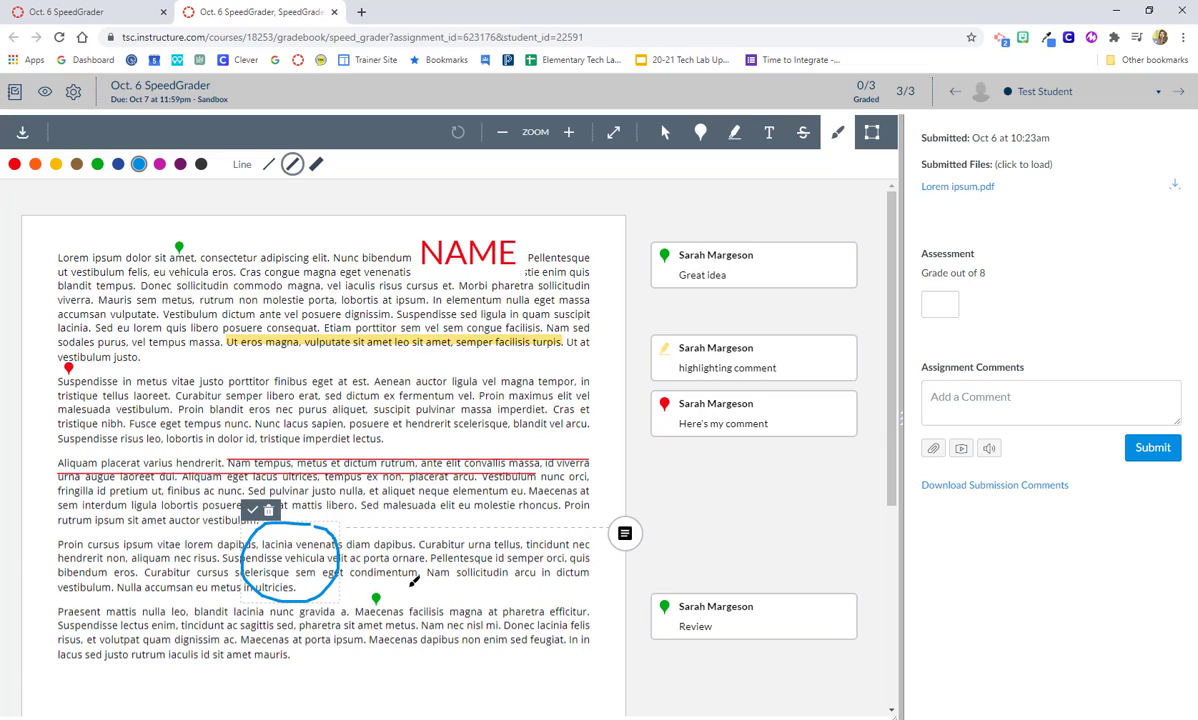
click(252, 510)
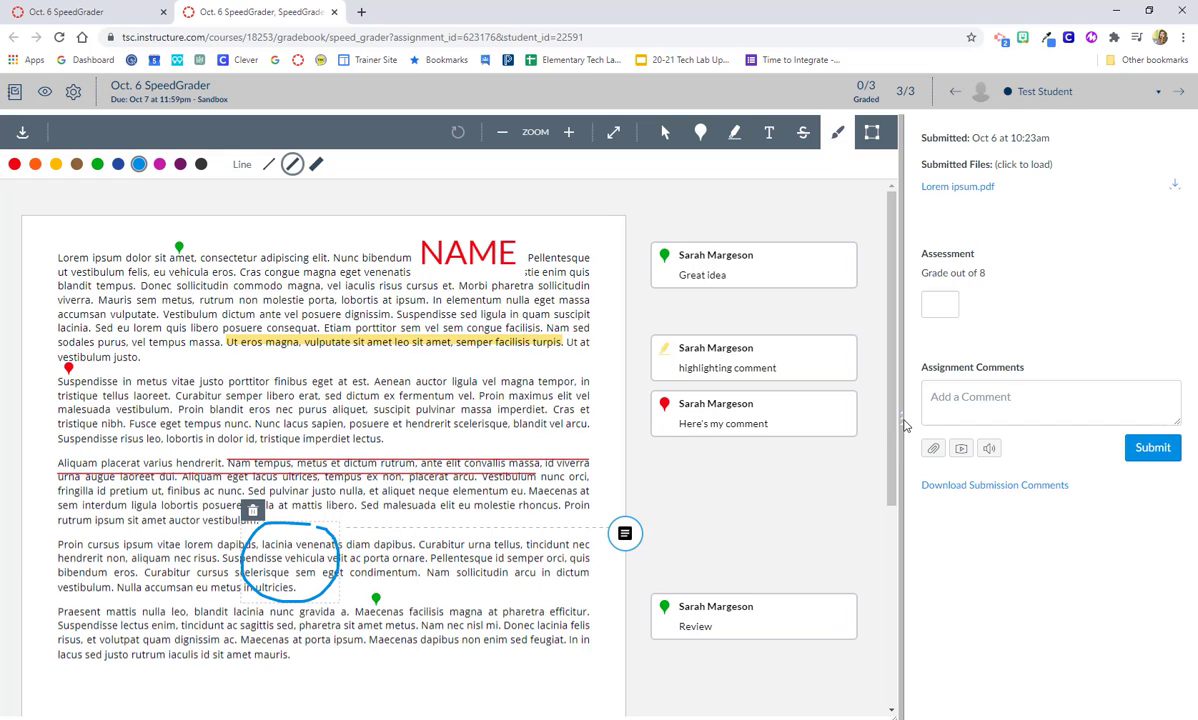
Widen the grading panel and record a grade of 5 out of 8
mouse_move(902, 423)
mouse_down()
mouse_move(818, 406)
mouse_move(818, 428)
mouse_move(800, 428)
mouse_move(730, 405)
mouse_move(764, 416)
mouse_up()
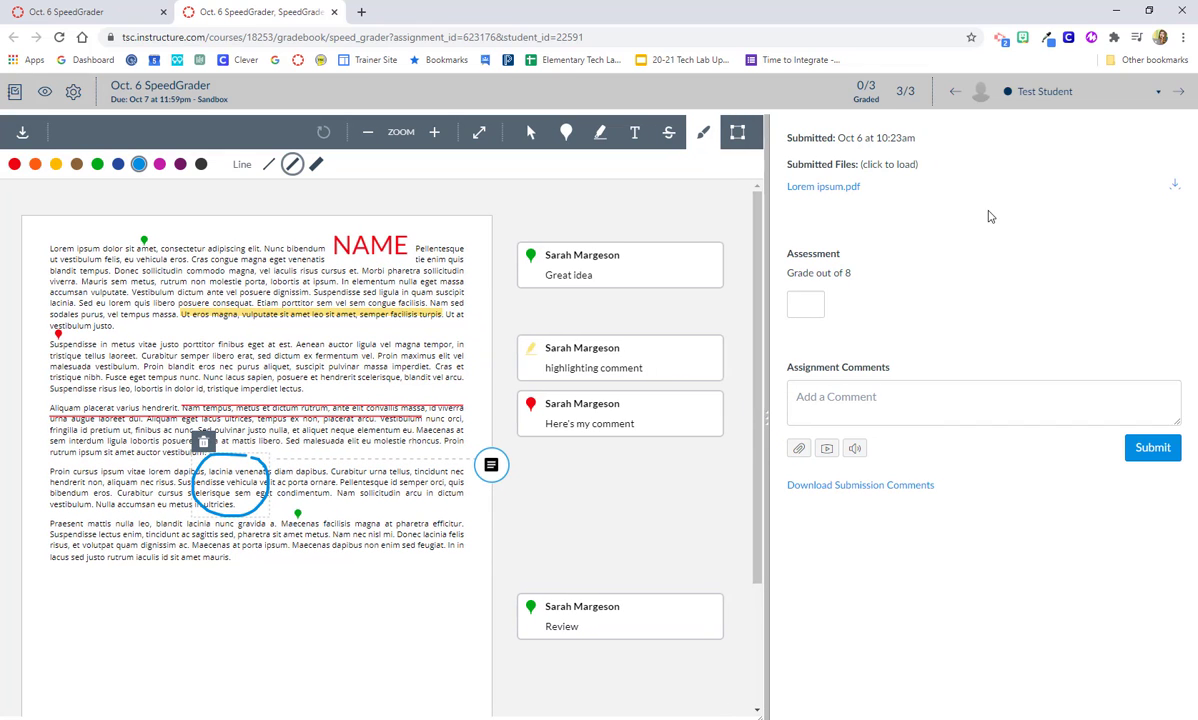
click(805, 303)
text(5)
click(856, 317)
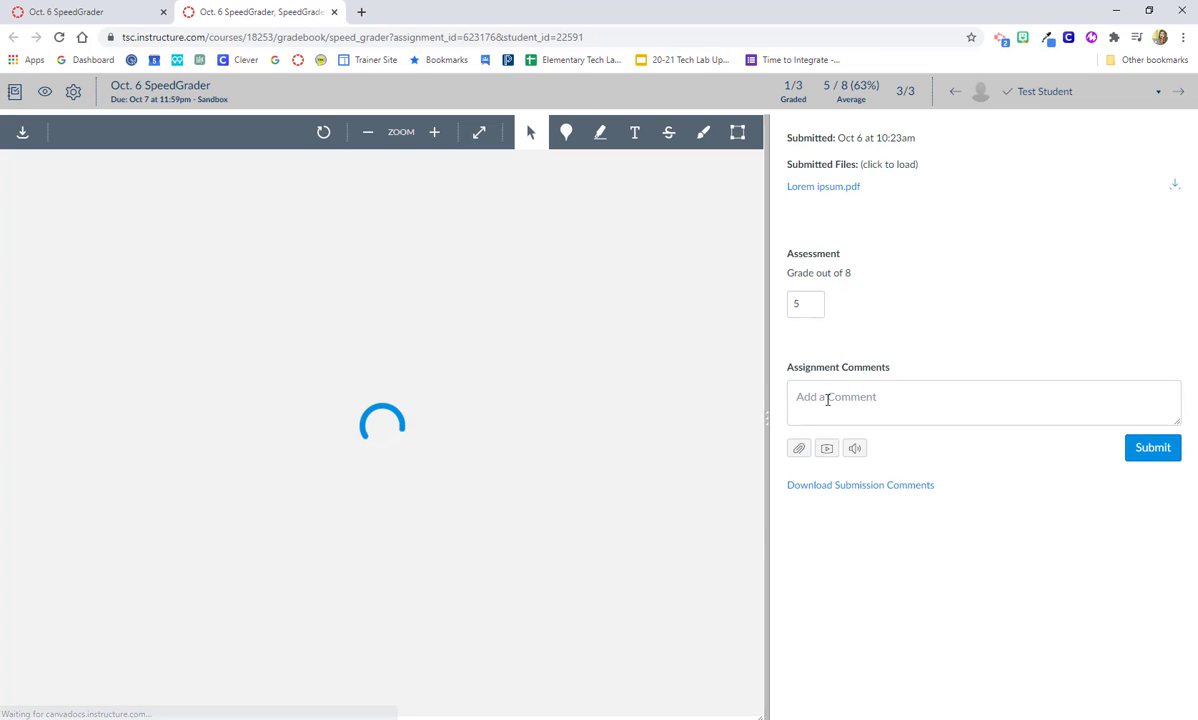
click(826, 398)
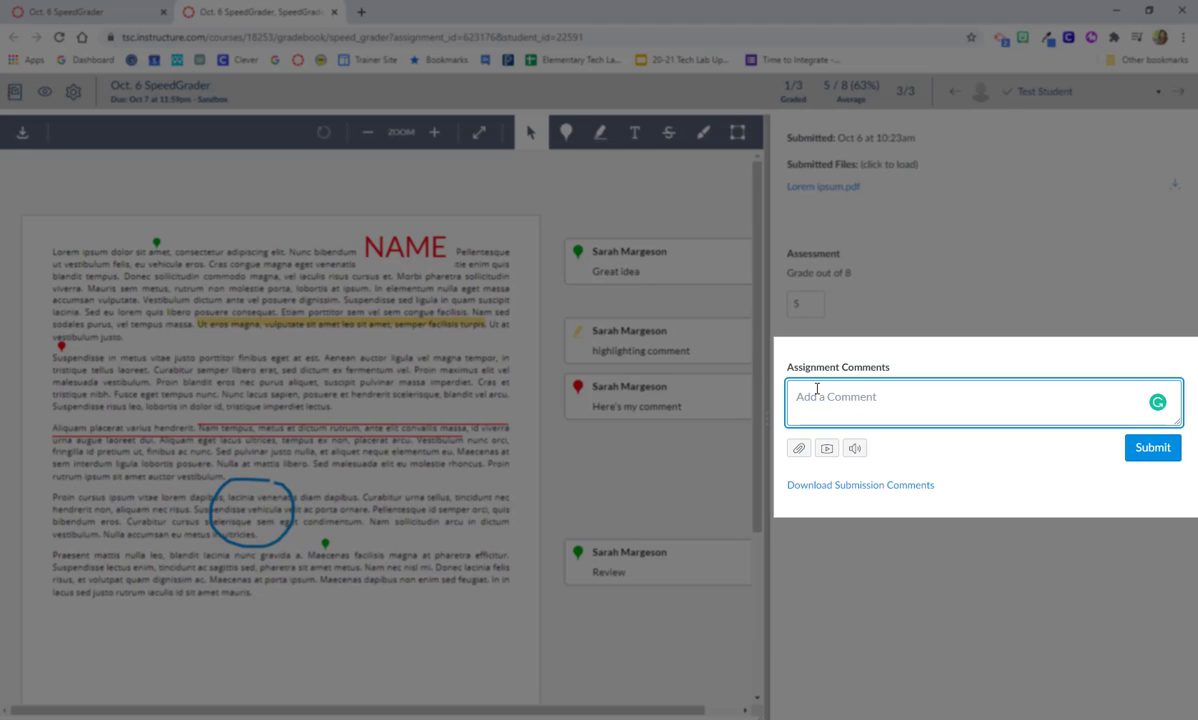
Type 'Text comment' into the Add a Comment box as a draft assignment comment
text(Text comment)
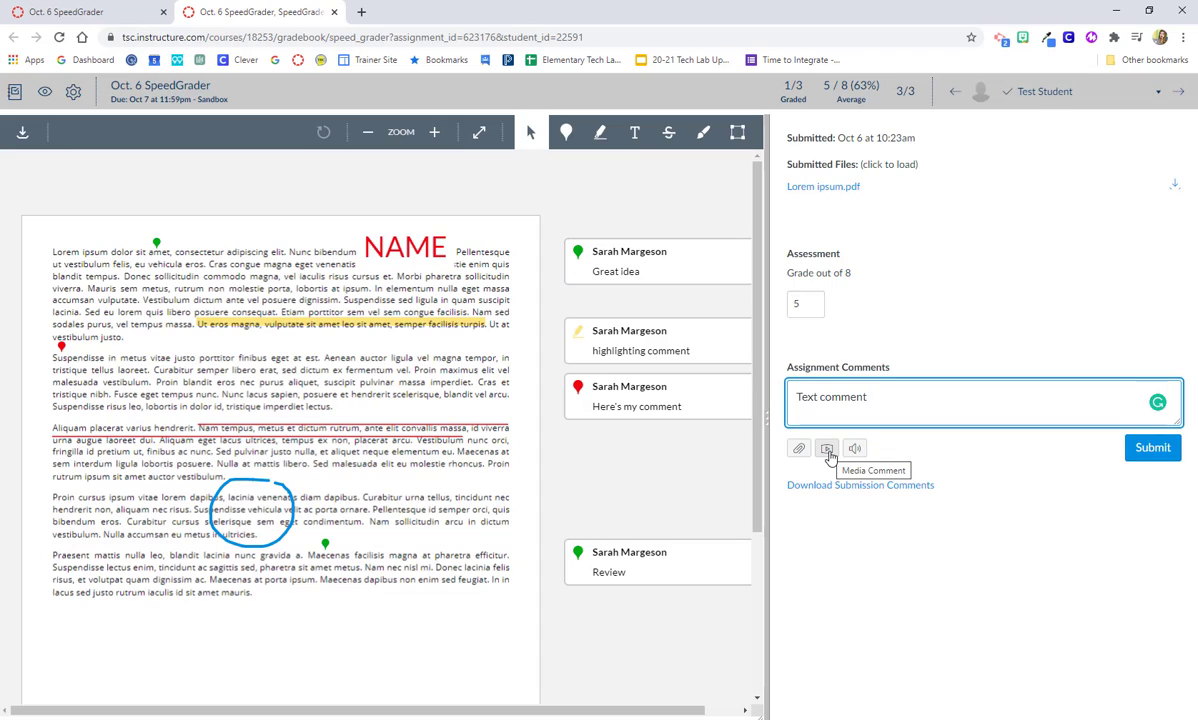
Open the Record/Upload Media Comment dialog, close it, then reopen it with the live webcam preview
click(828, 450)
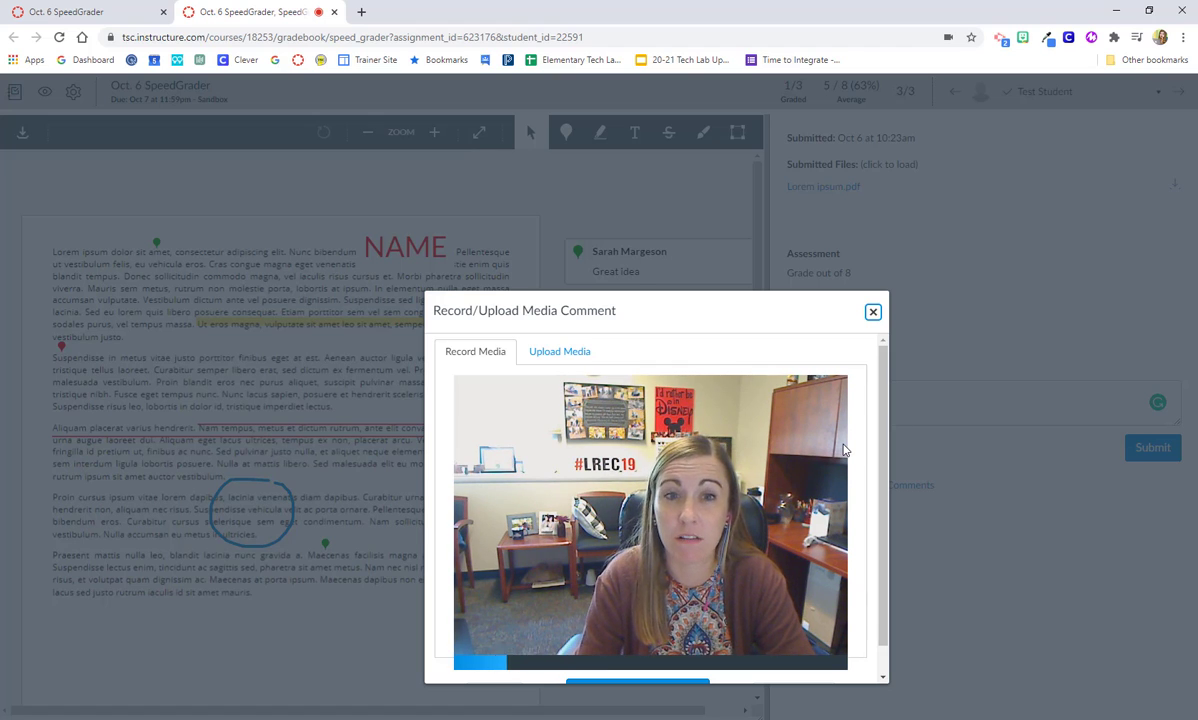
scroll(843, 451, down, 1)
scroll(843, 451, down, 2)
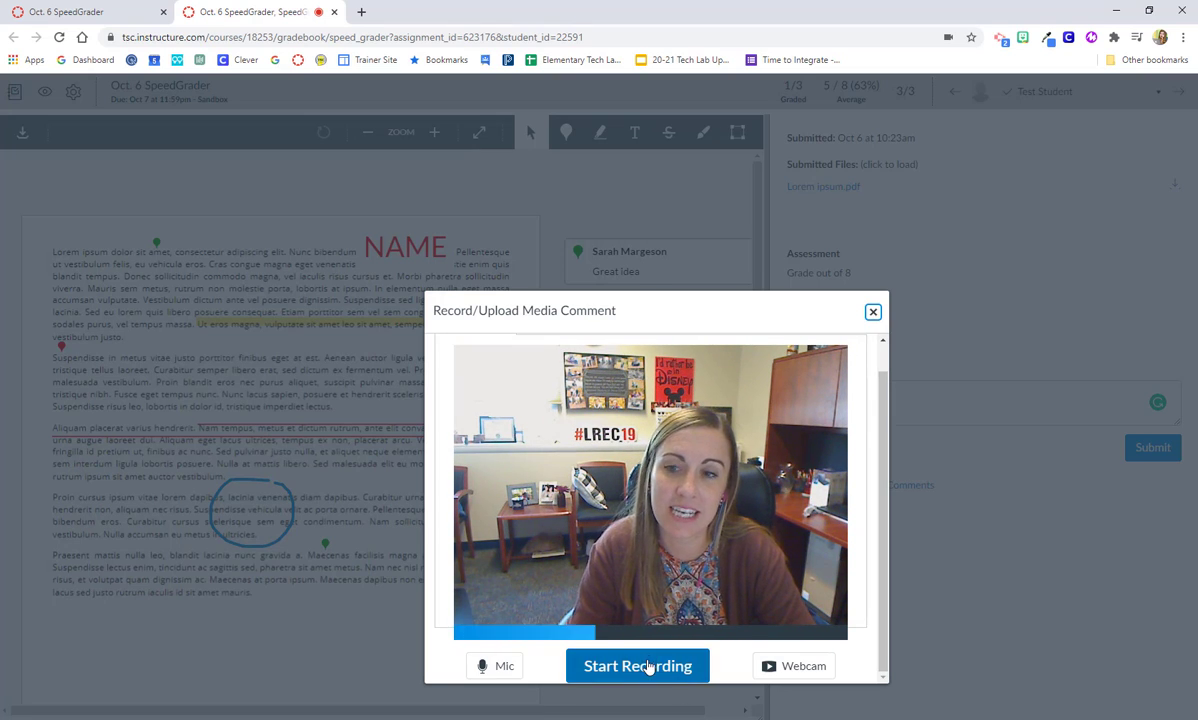
click(872, 312)
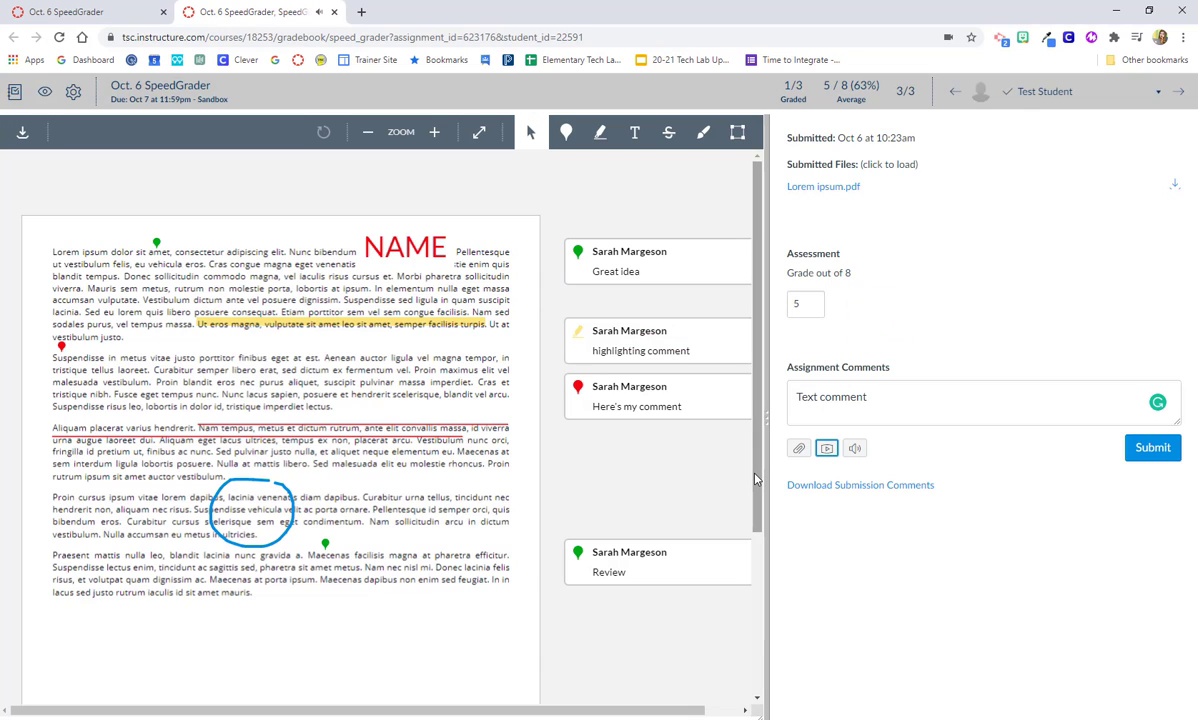
click(827, 449)
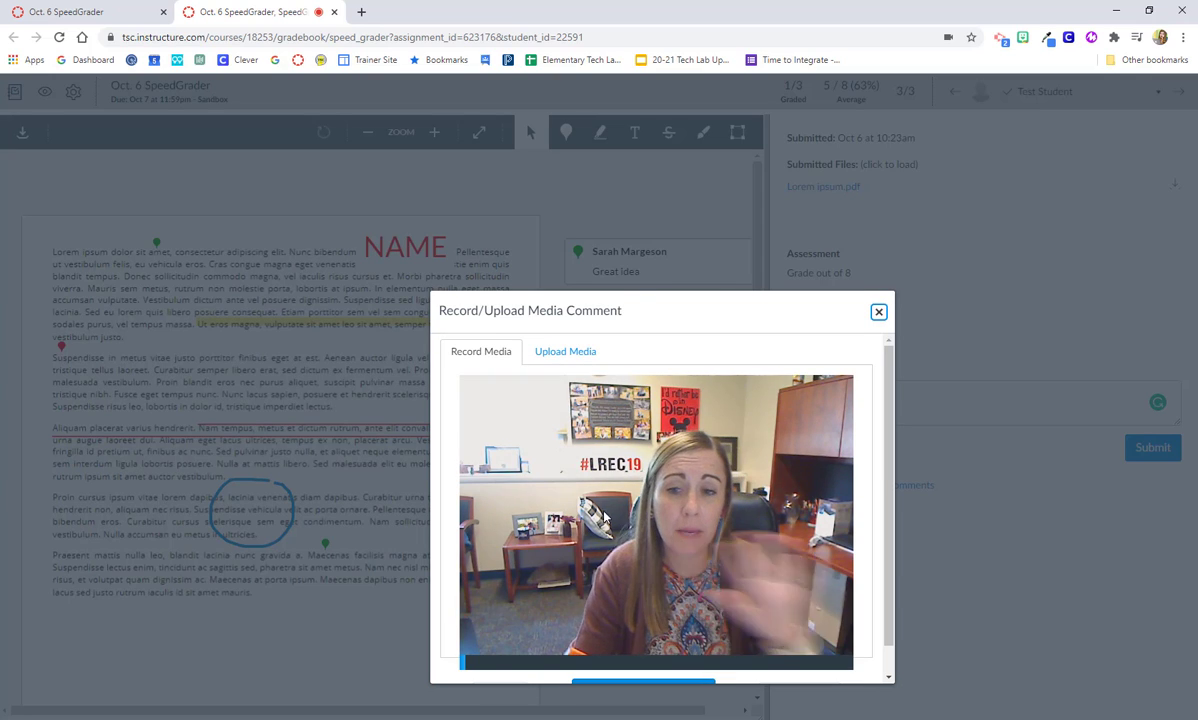
Set the webcam source to No Video and record an 11-second audio-only comment
scroll(580, 510, down, 1)
click(814, 668)
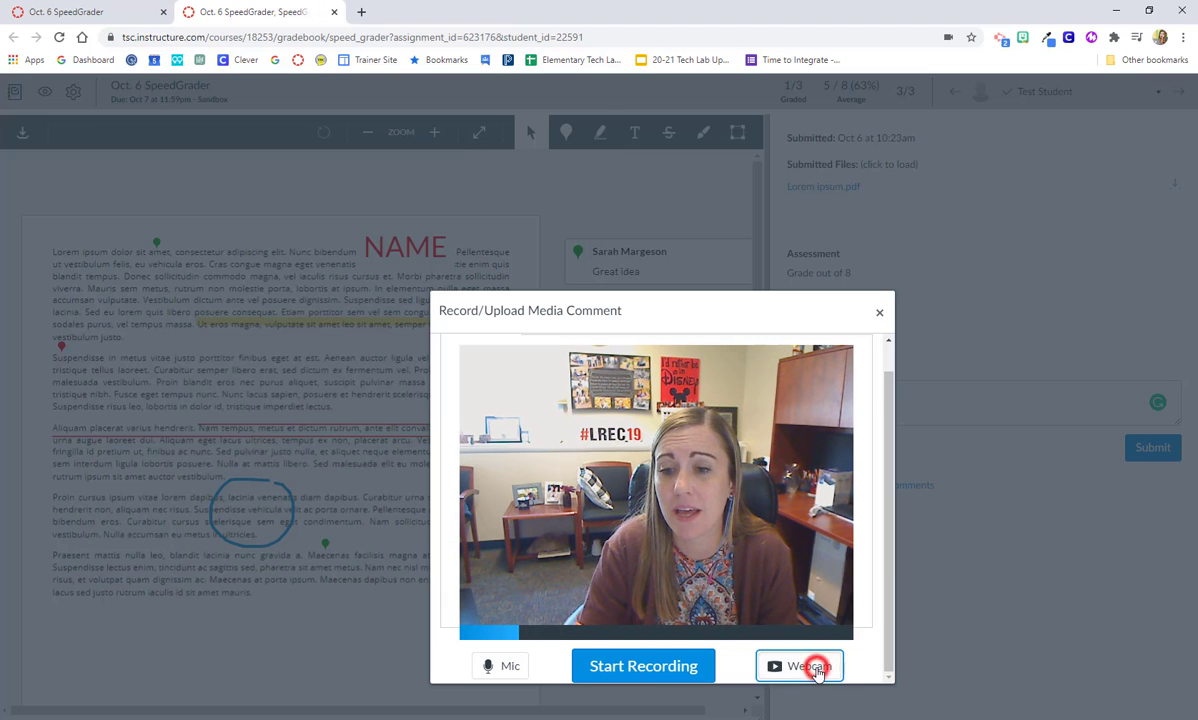
click(775, 631)
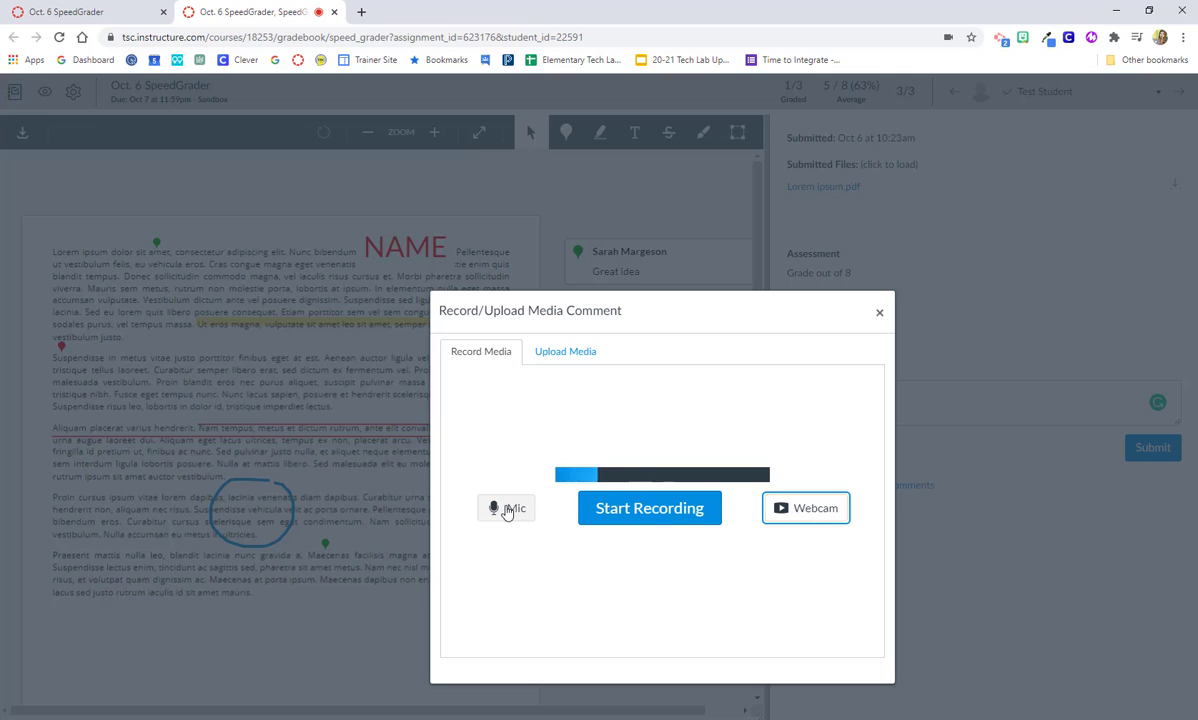
click(620, 515)
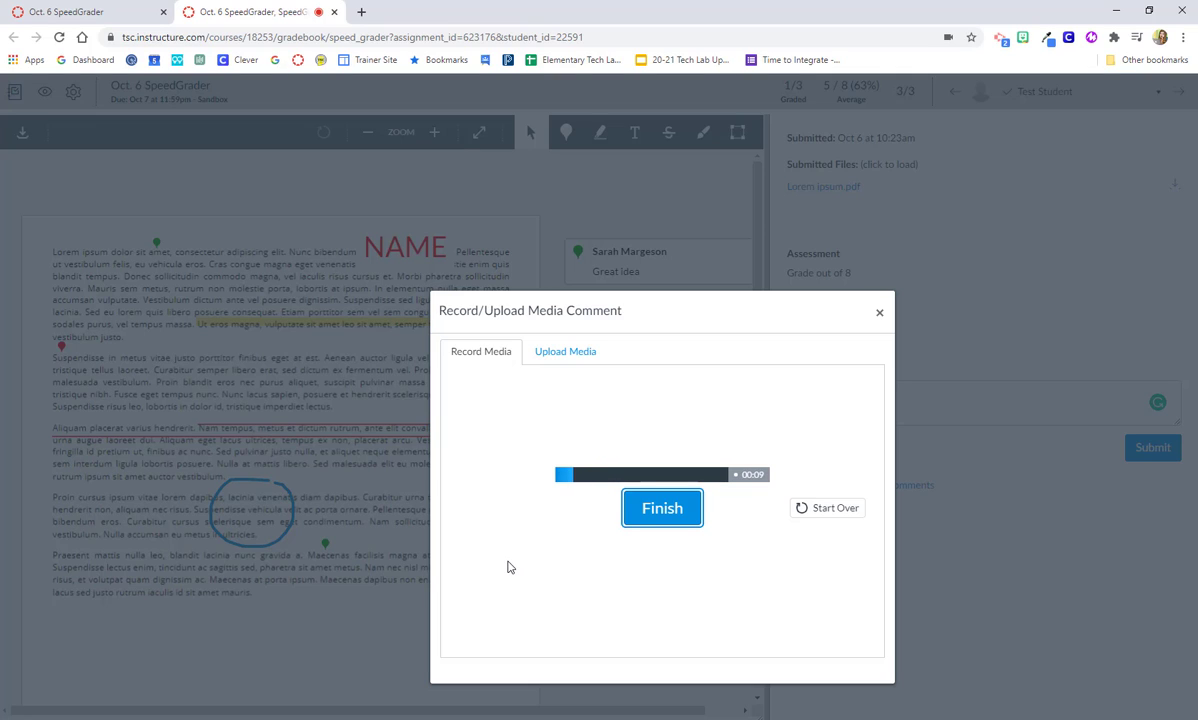
click(667, 516)
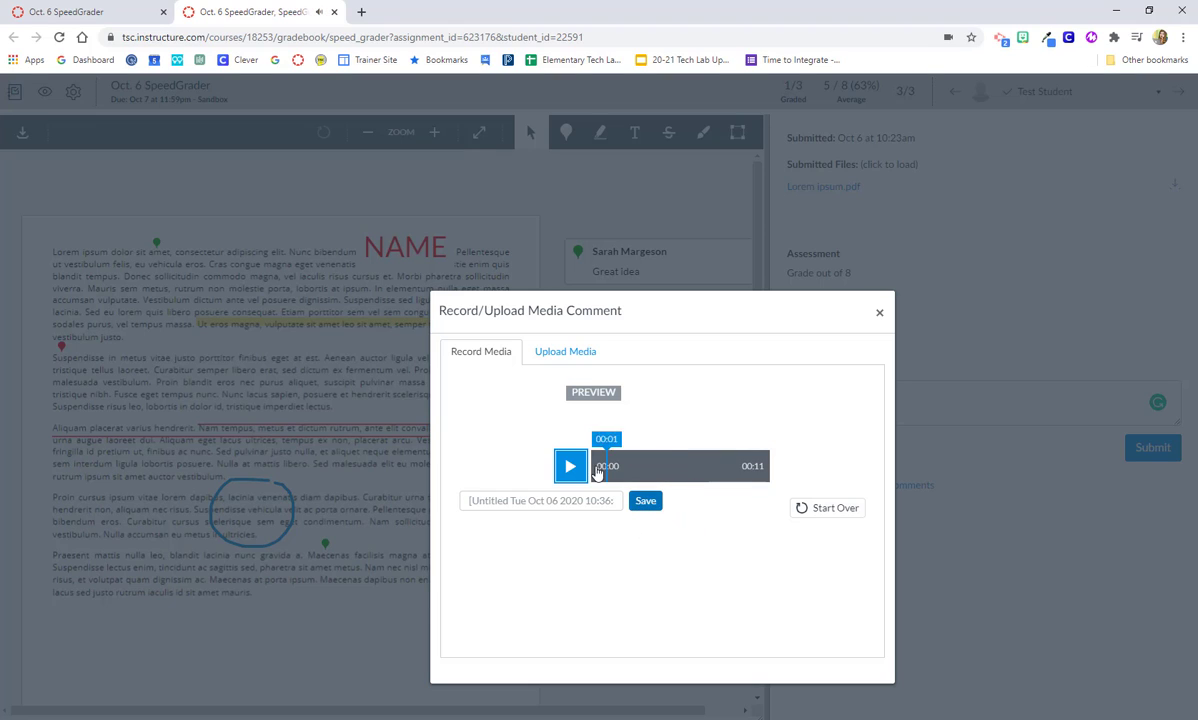
Title the recording 'Test Student Comments' and save it to the assignment comments
click(536, 500)
text(Tes)
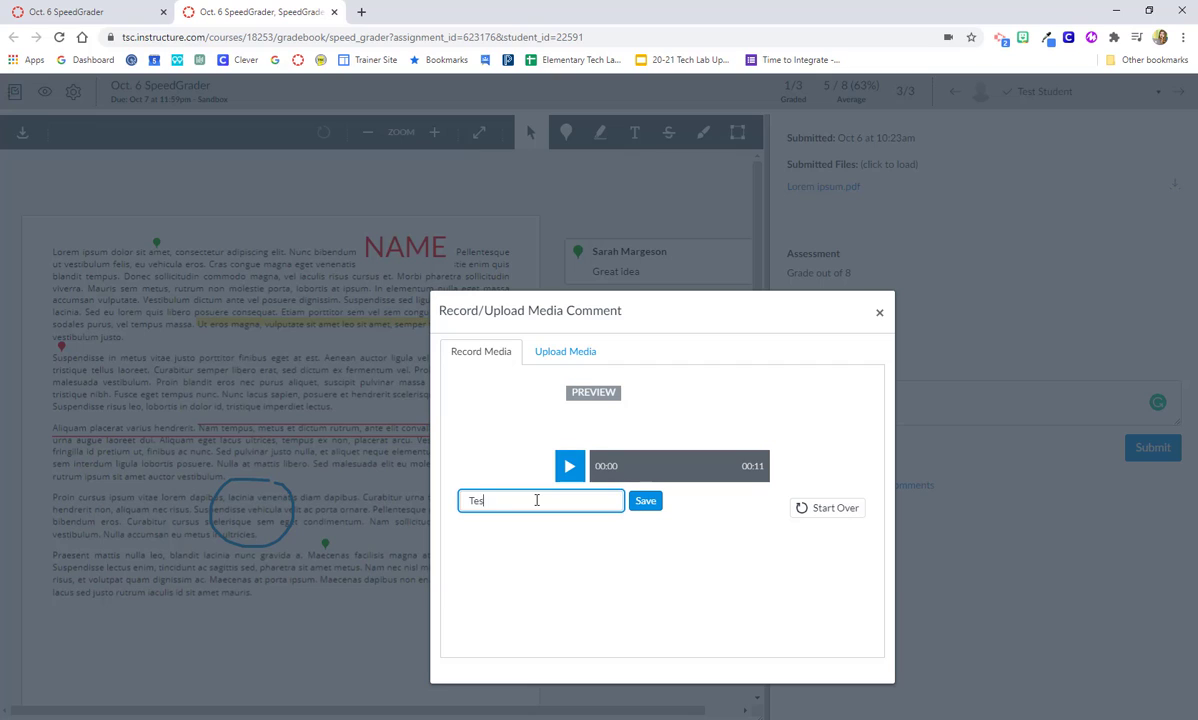
text(t Student Comments)
click(645, 505)
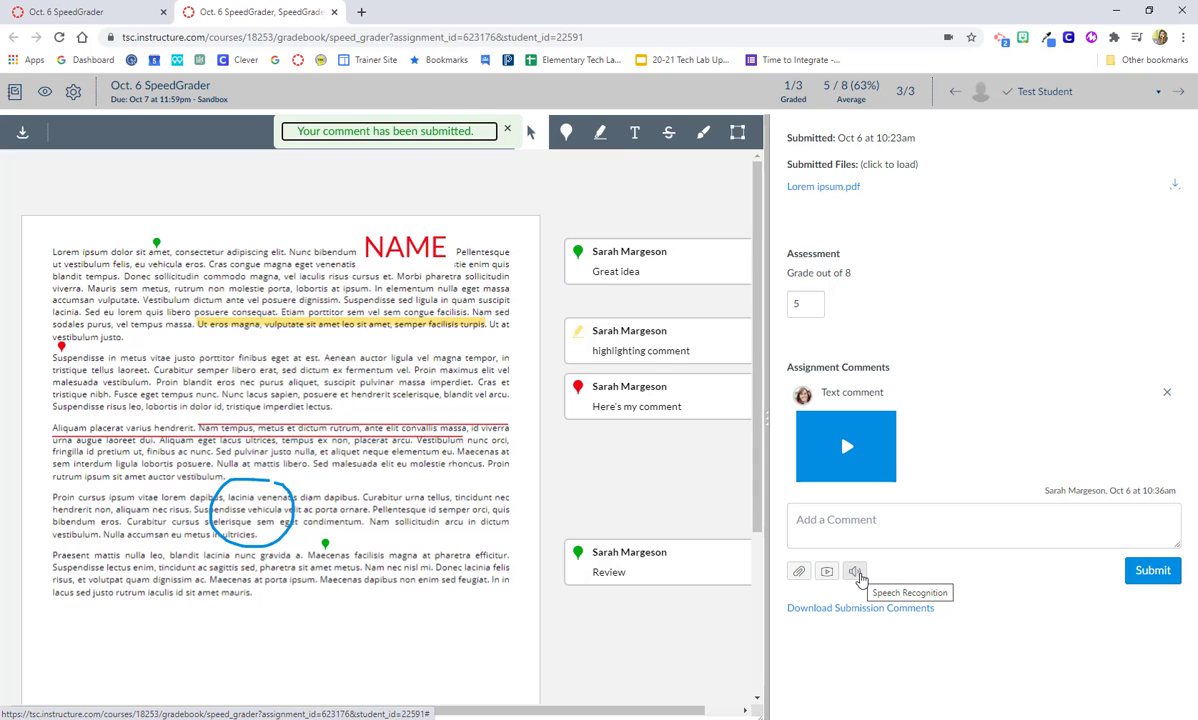
click(1153, 578)
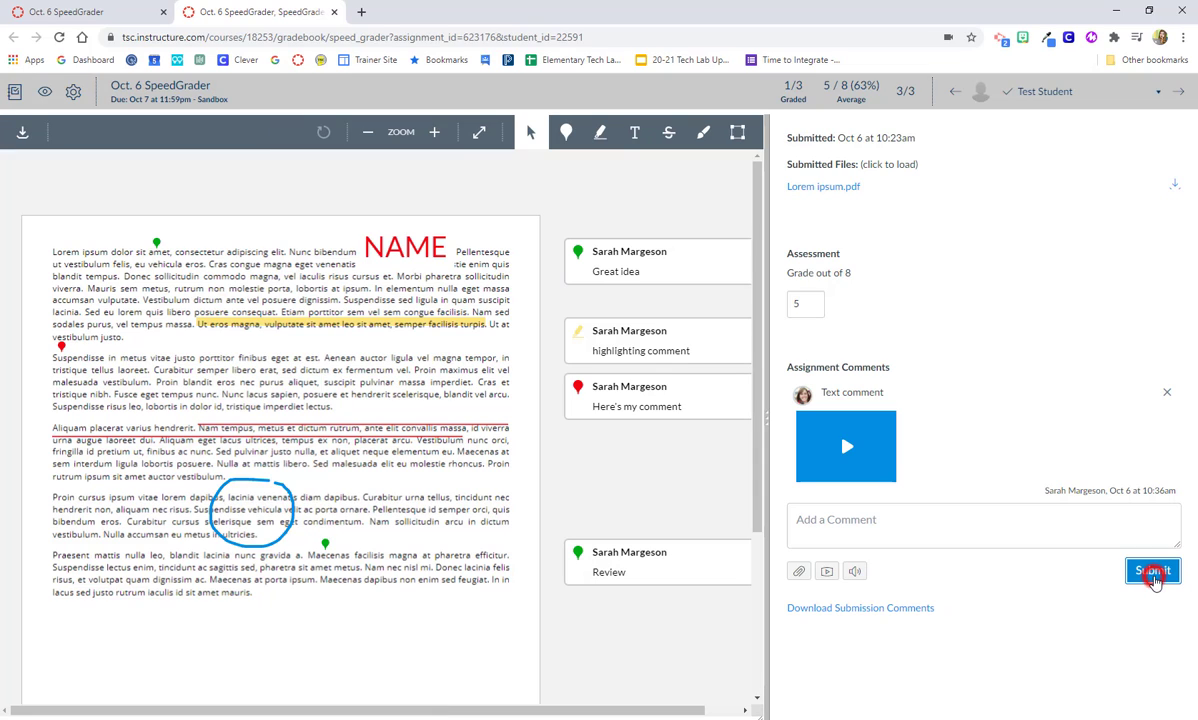